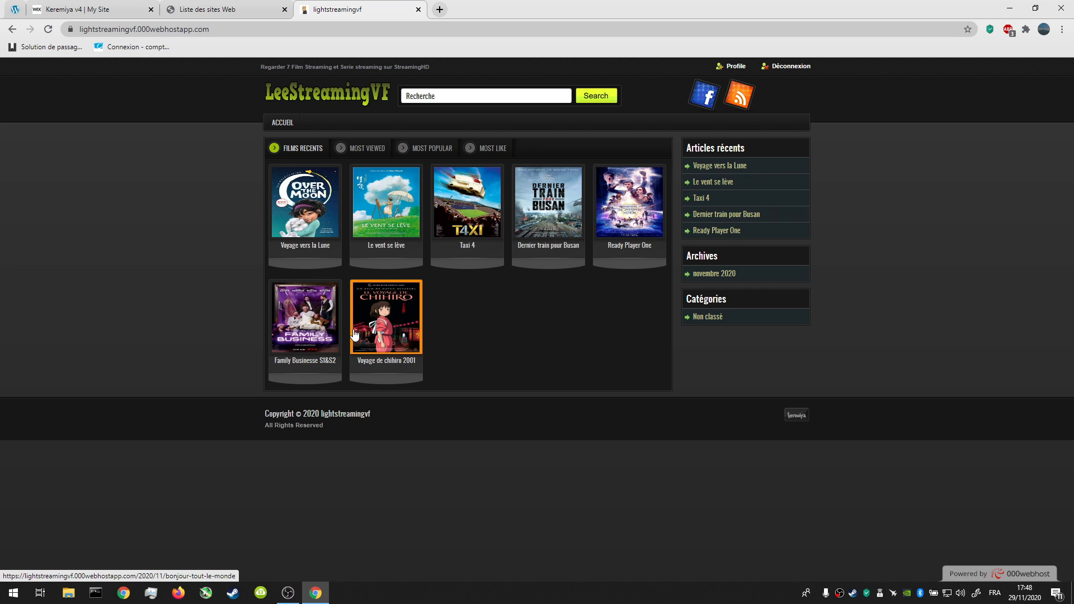
# Show the Keremiya v4 download page and highlight its web address
pyautogui.click(84, 10)
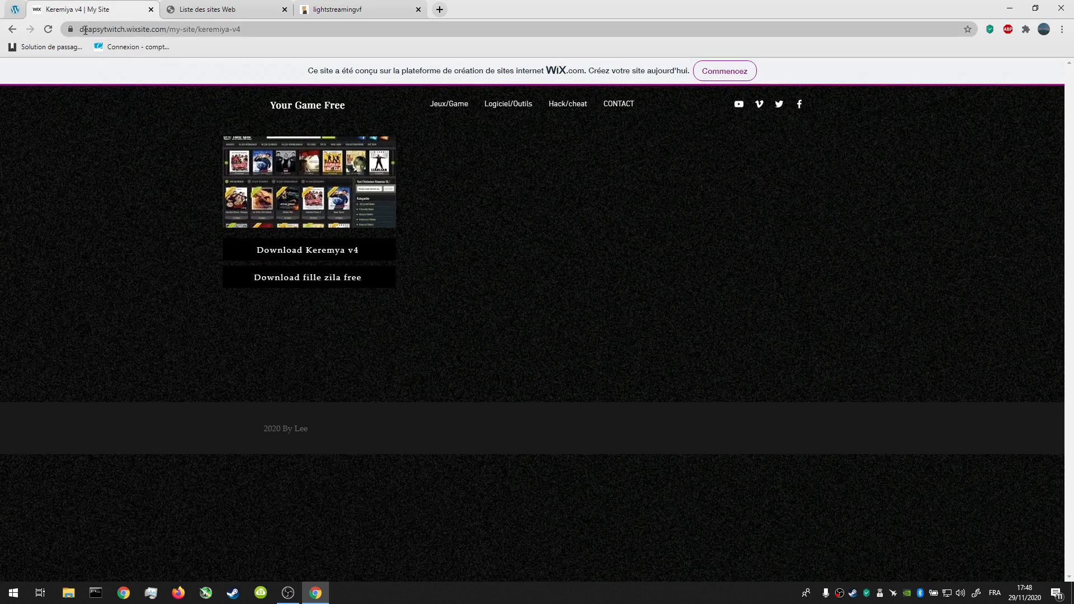
pyautogui.click(238, 29)
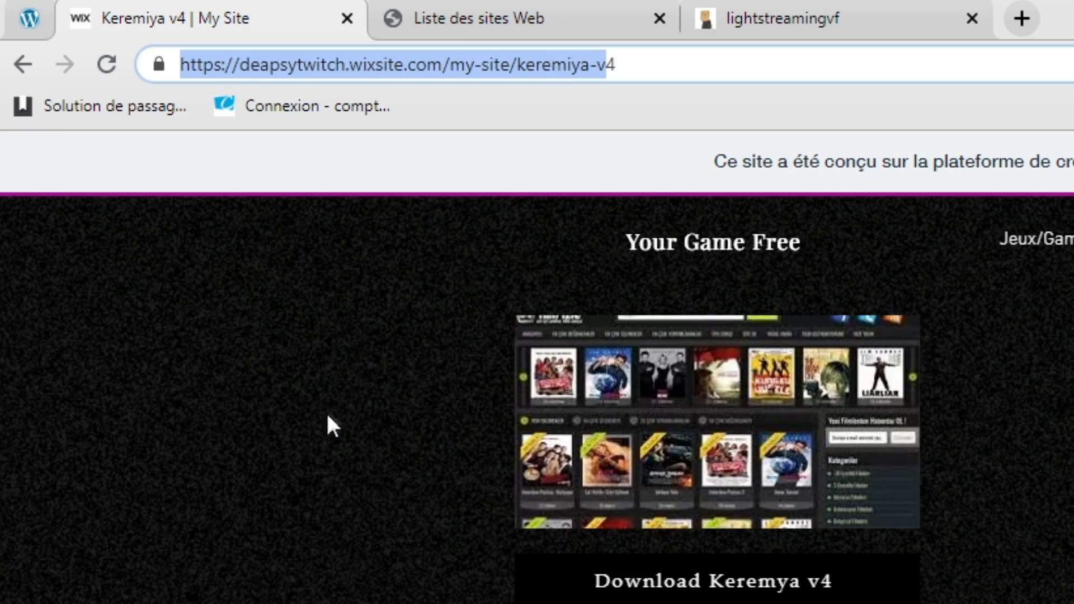
pyautogui.click(328, 417)
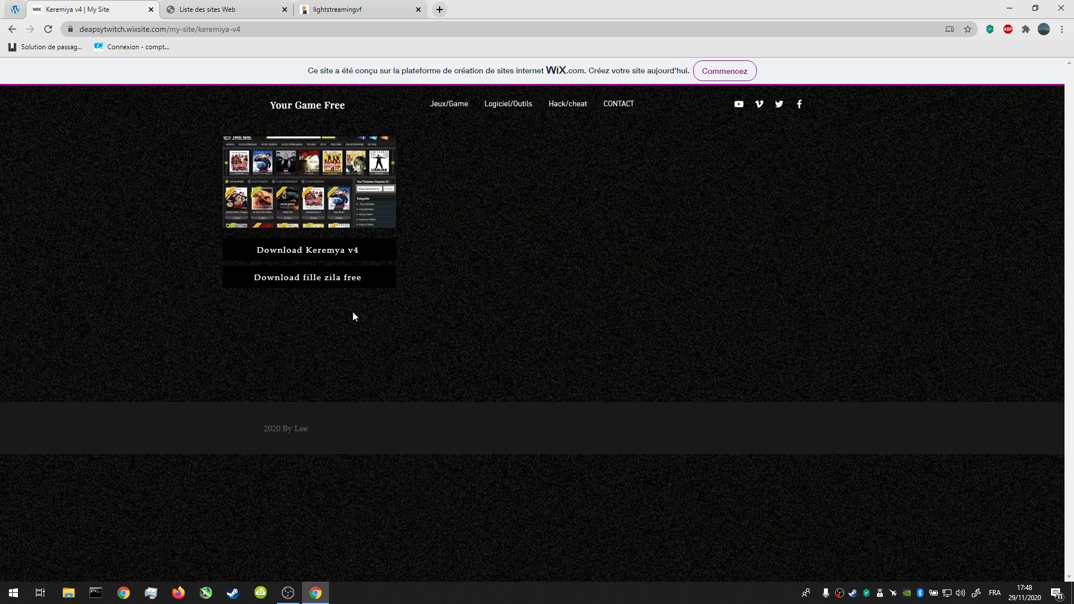
# Shrink the browser window to expose the desktop, move the keremiya-seopowa folder up one slot, and look inside it
pyautogui.doubleClick(502, 2)
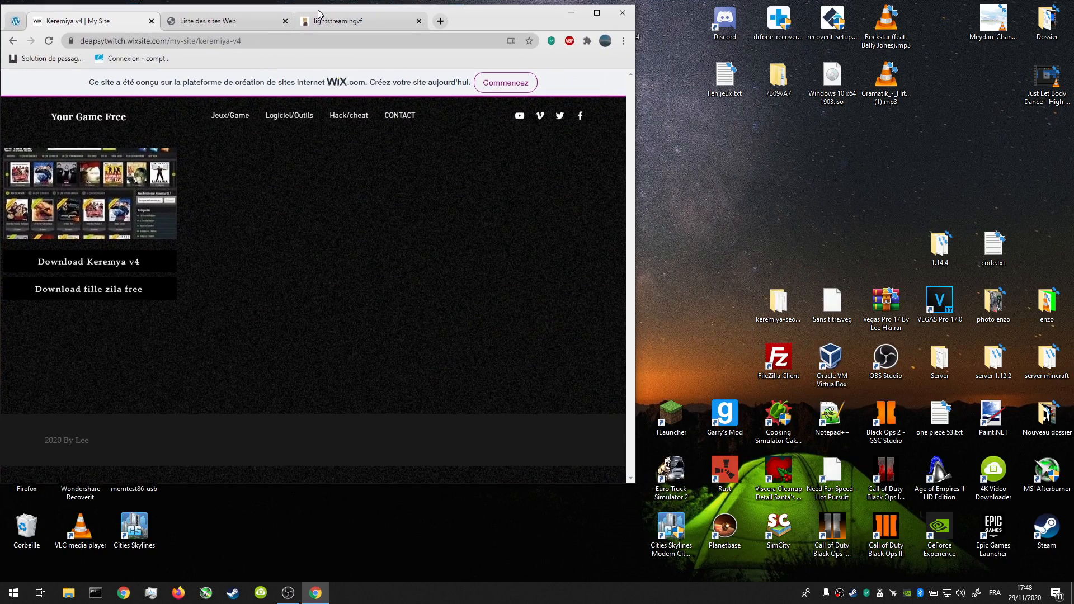
pyautogui.click(768, 366)
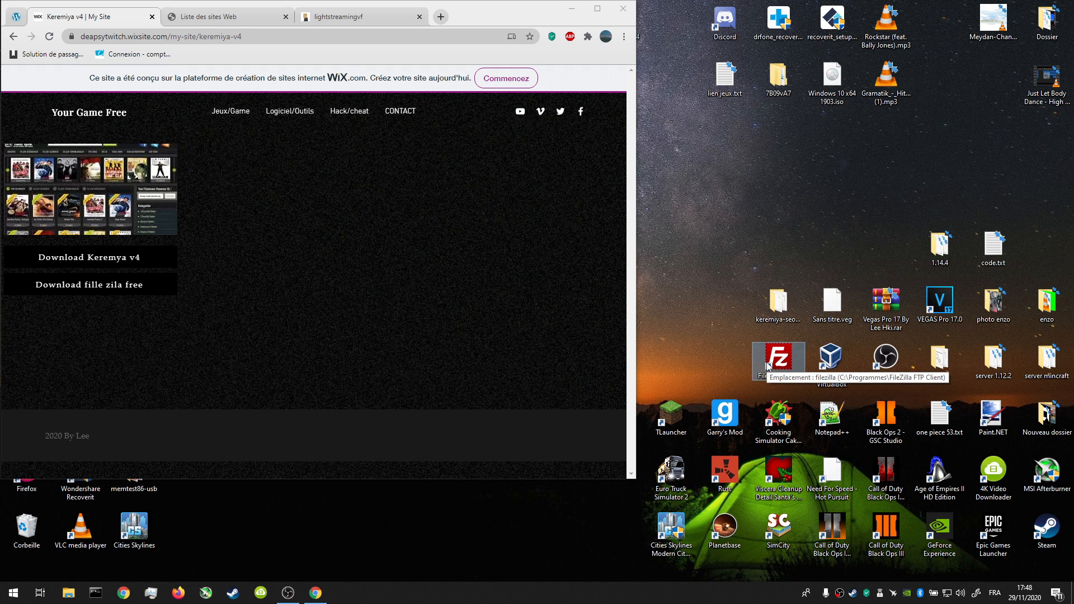
pyautogui.moveTo(784, 298); pyautogui.dragTo(783, 242)
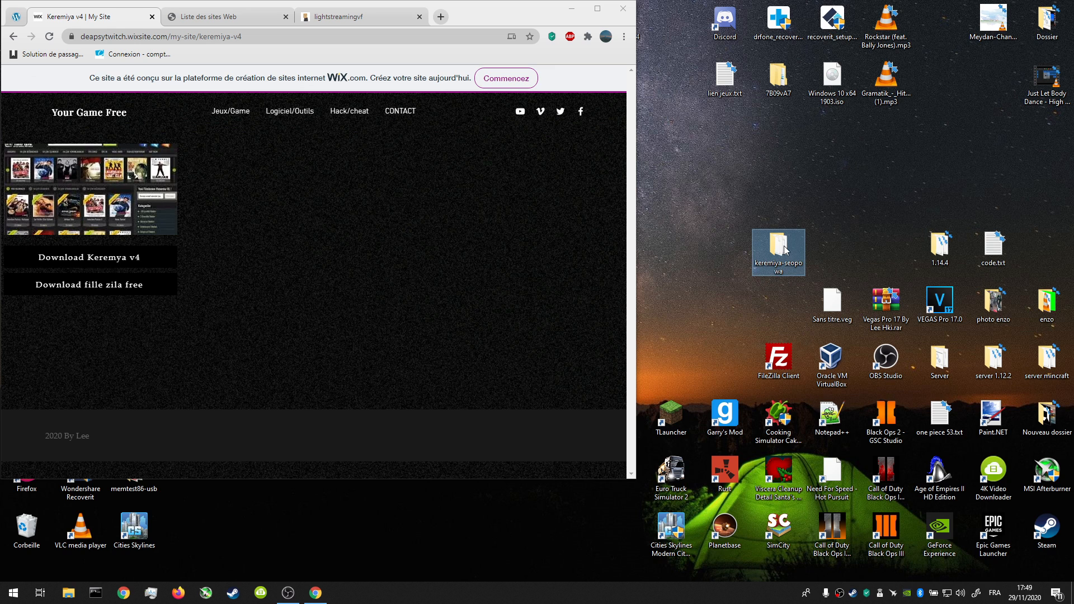
pyautogui.doubleClick(778, 243)
pyautogui.click(1062, 5)
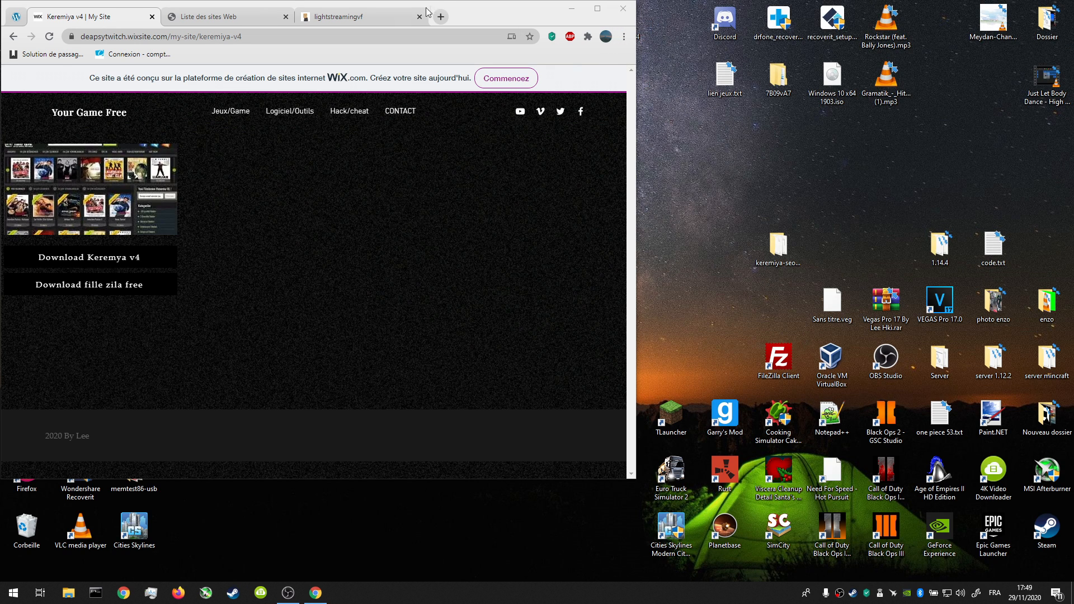
# View the finished lightstreamingvf site and return to the 000webhost list of websites
pyautogui.click(224, 16)
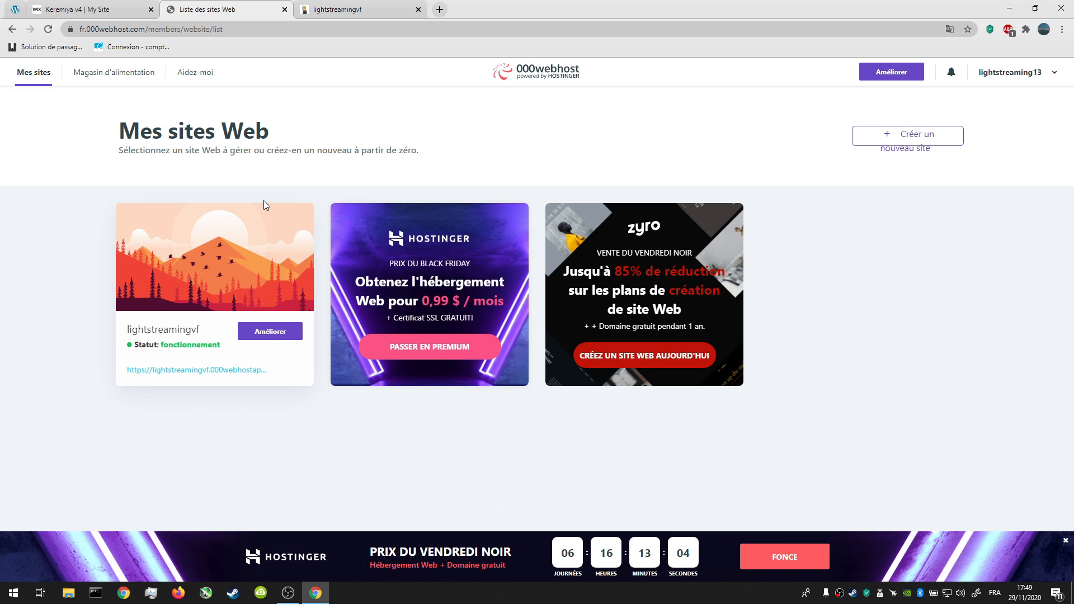
pyautogui.click(337, 10)
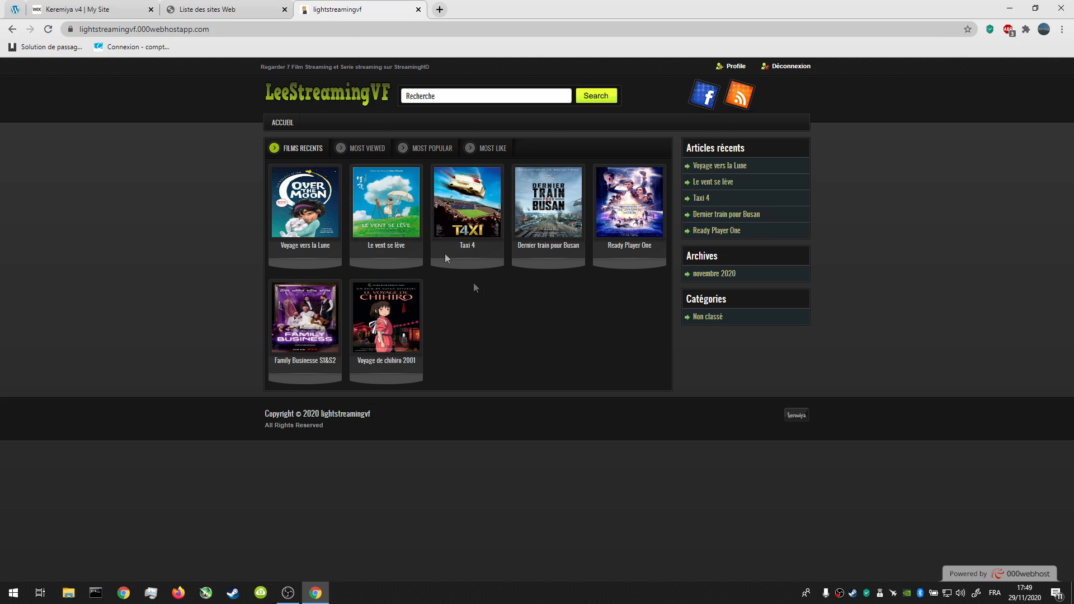
pyautogui.click(213, 9)
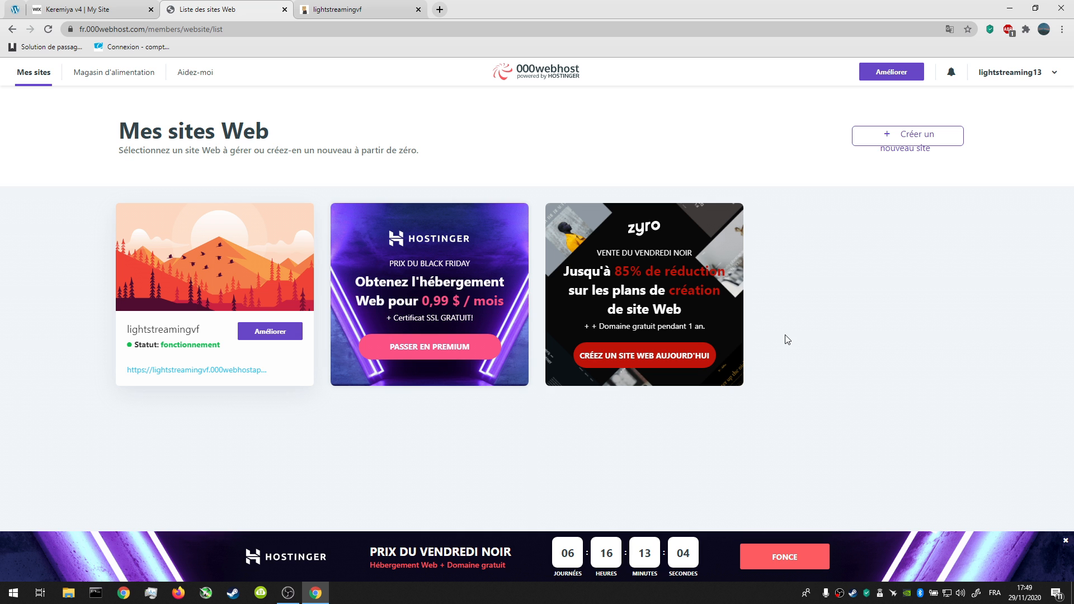
# Start a new 000webhost website and name it streamingtutoyt
pyautogui.click(898, 136)
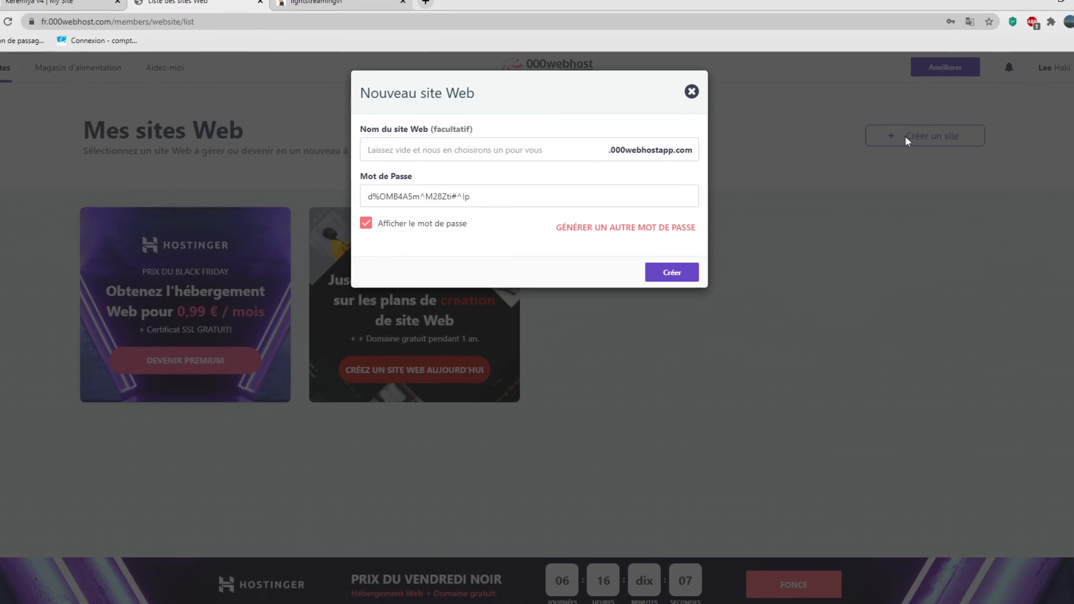
pyautogui.click(427, 153)
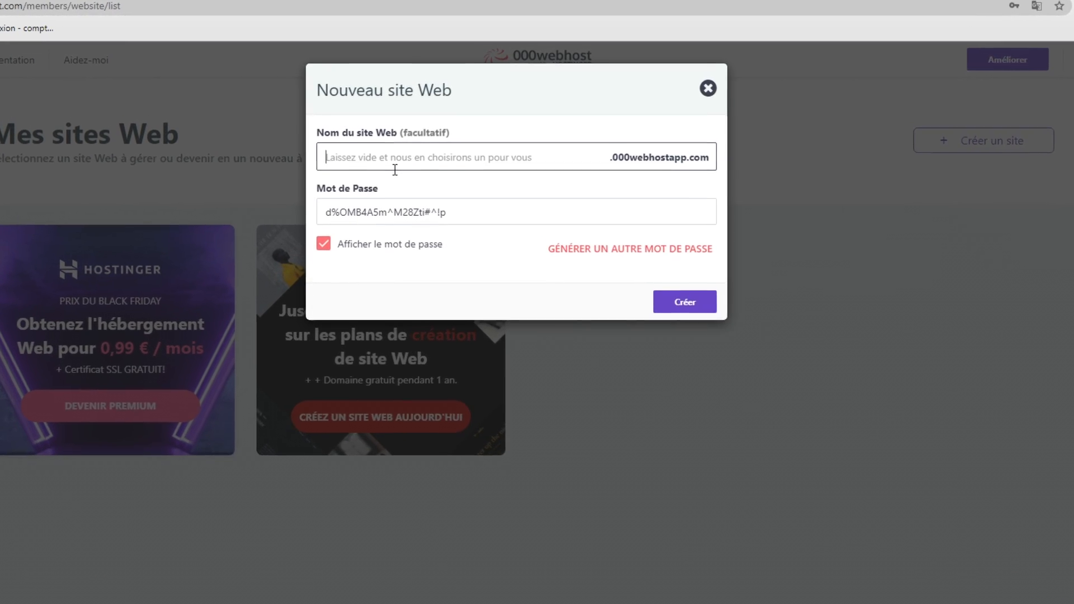
pyautogui.write('streamin')
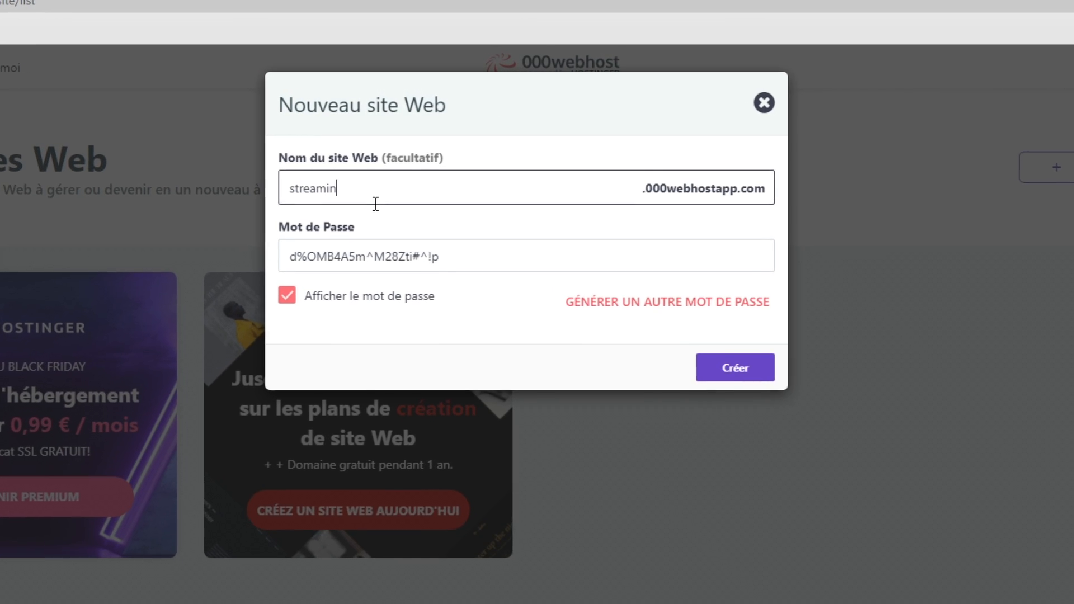
pyautogui.write('gtuto')
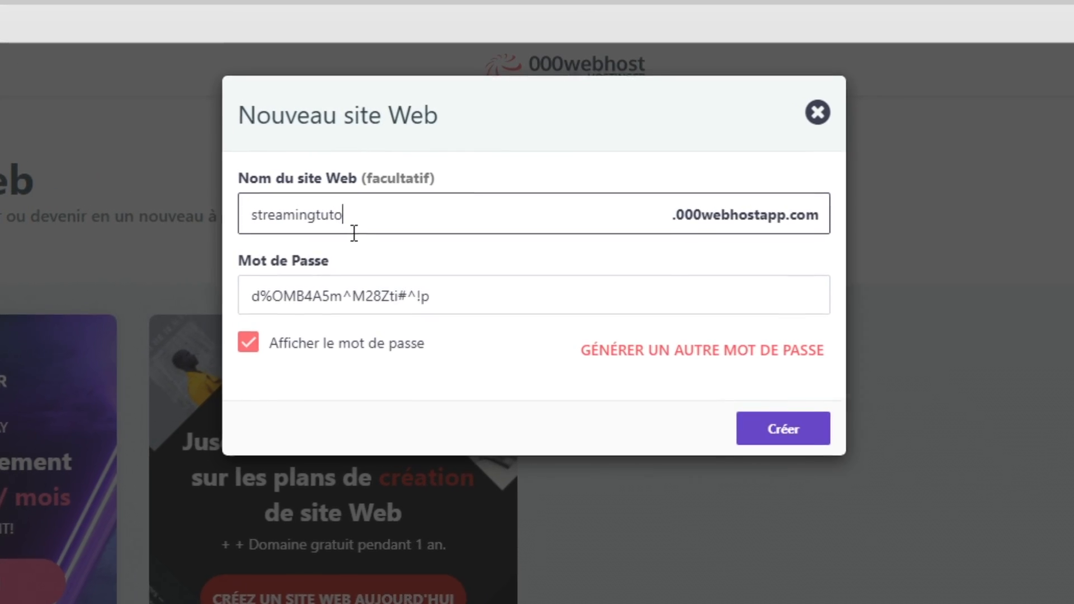
pyautogui.write('yt')
# Copy the generated website password and create a text document named mdp.txt on the desktop
pyautogui.moveTo(429, 315); pyautogui.dragTo(229, 311)
pyautogui.hotkey('ctrl', 'c')
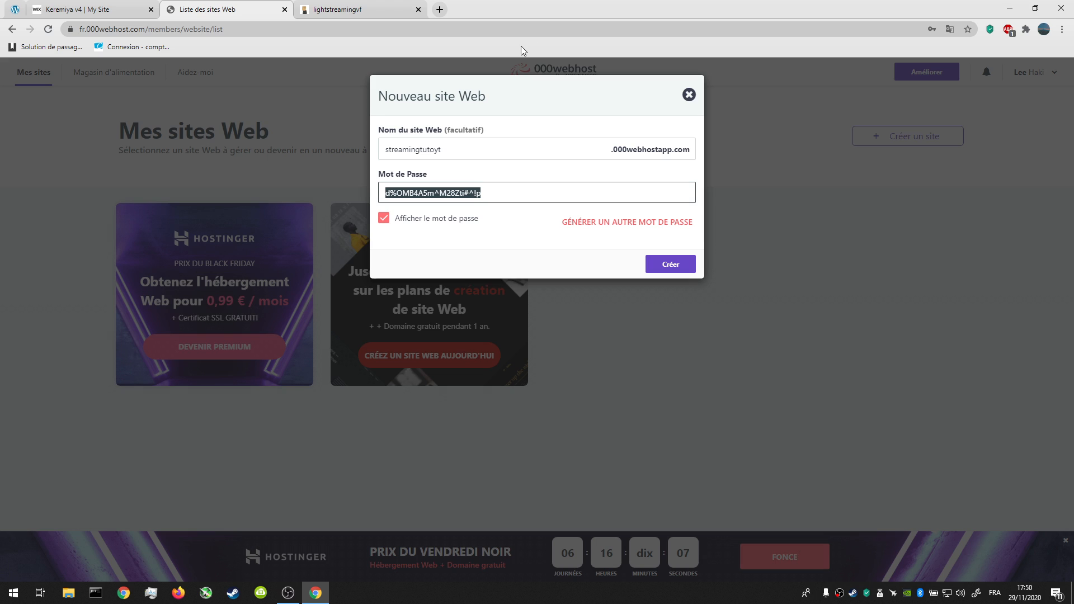
pyautogui.moveTo(515, 5); pyautogui.dragTo(314, 9)
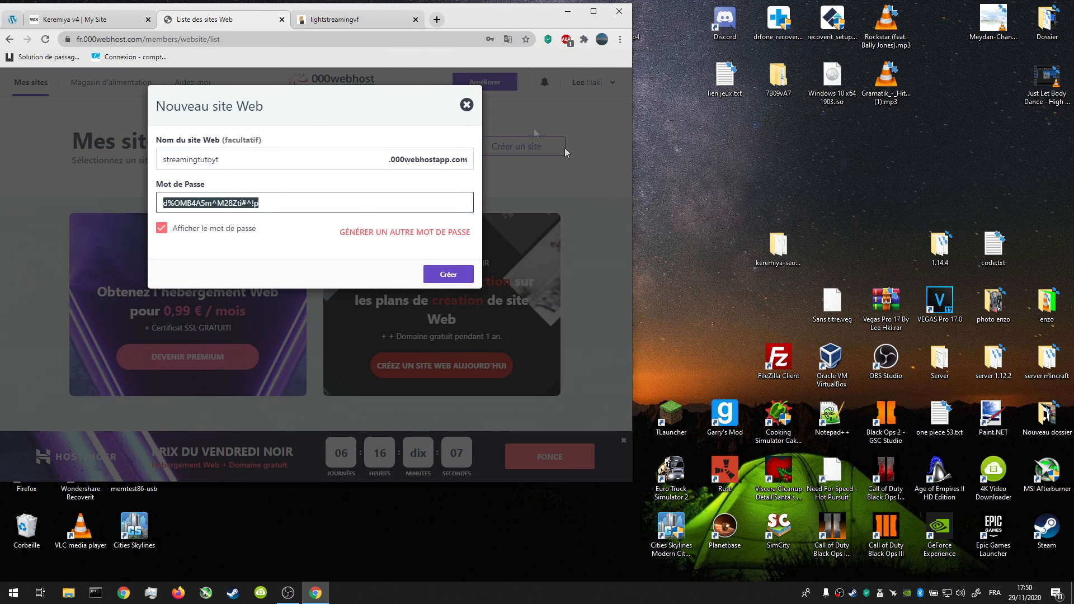
pyautogui.rightClick(689, 192)
pyautogui.moveTo(834, 308)
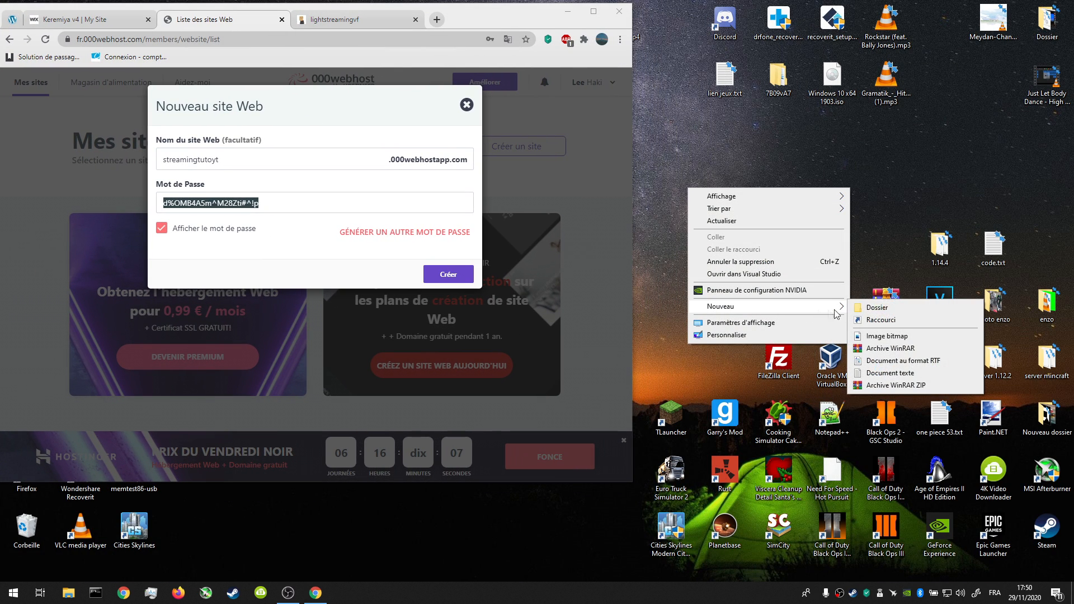
pyautogui.click(878, 379)
pyautogui.write('mdp.txt')
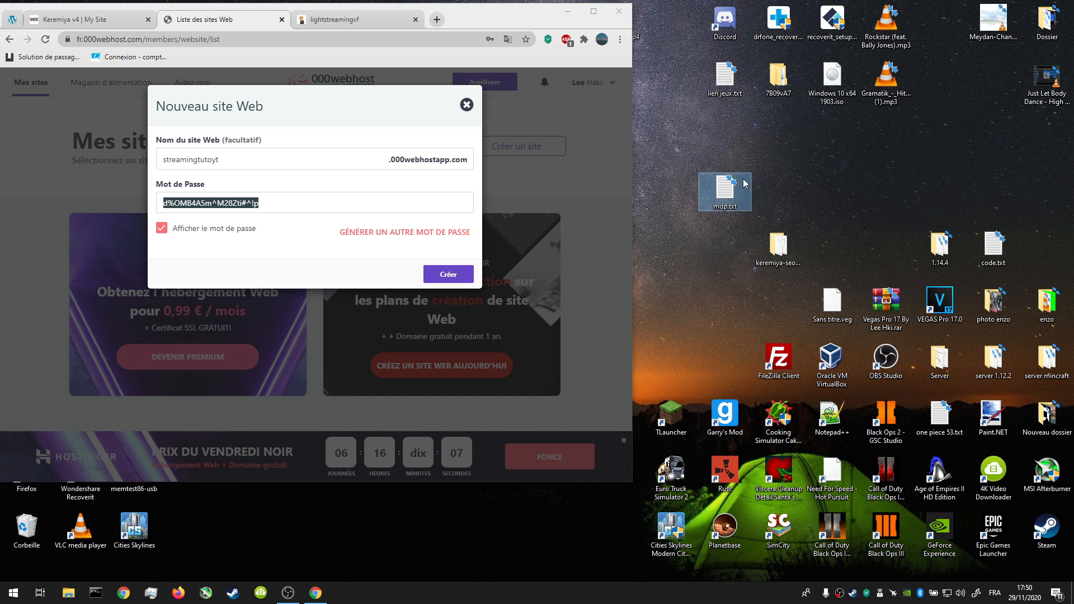
# Record the copied website password in mdp.txt under the label "oooweb host" and save the file
pyautogui.doubleClick(733, 187)
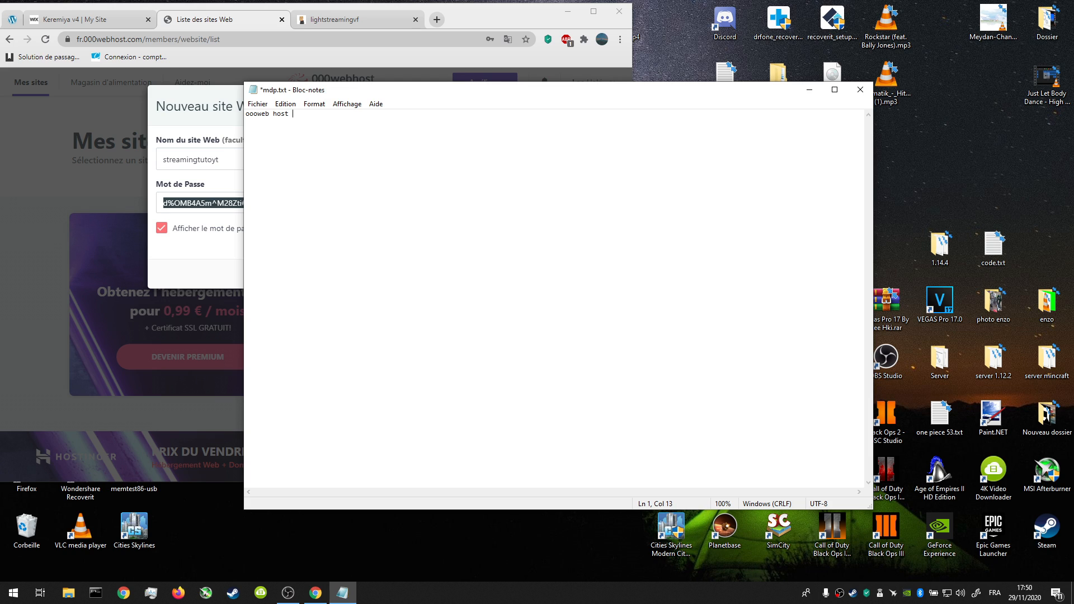
pyautogui.hotkey('ctrl', 'v')
pyautogui.hotkey('ctrl', 's')
# Submit the creation of the streamingtutoyt website and maximize the browser window
pyautogui.click(215, 107)
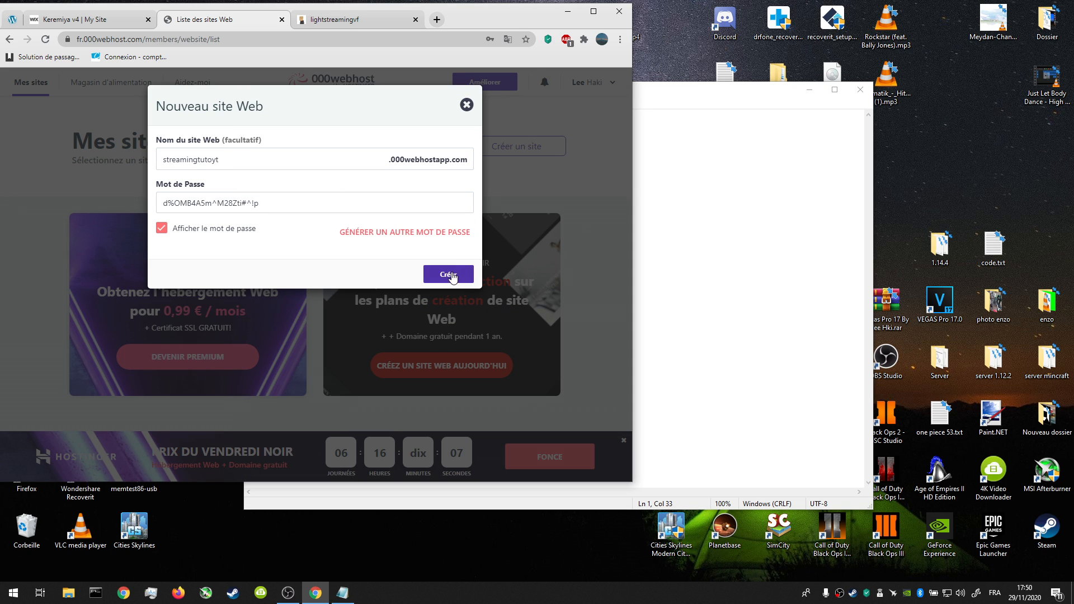
pyautogui.click(451, 272)
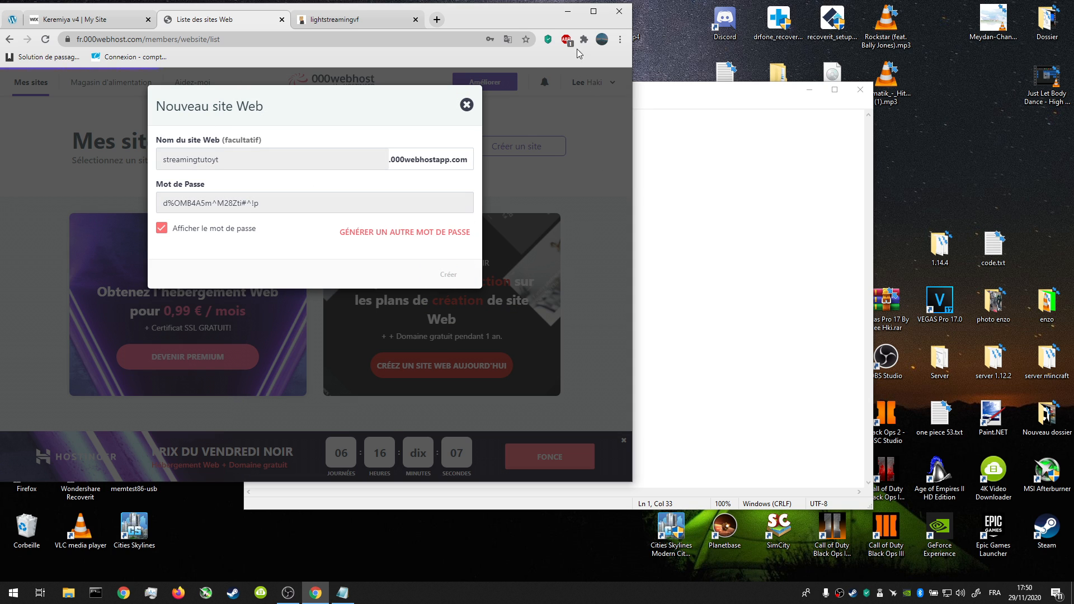
pyautogui.click(594, 11)
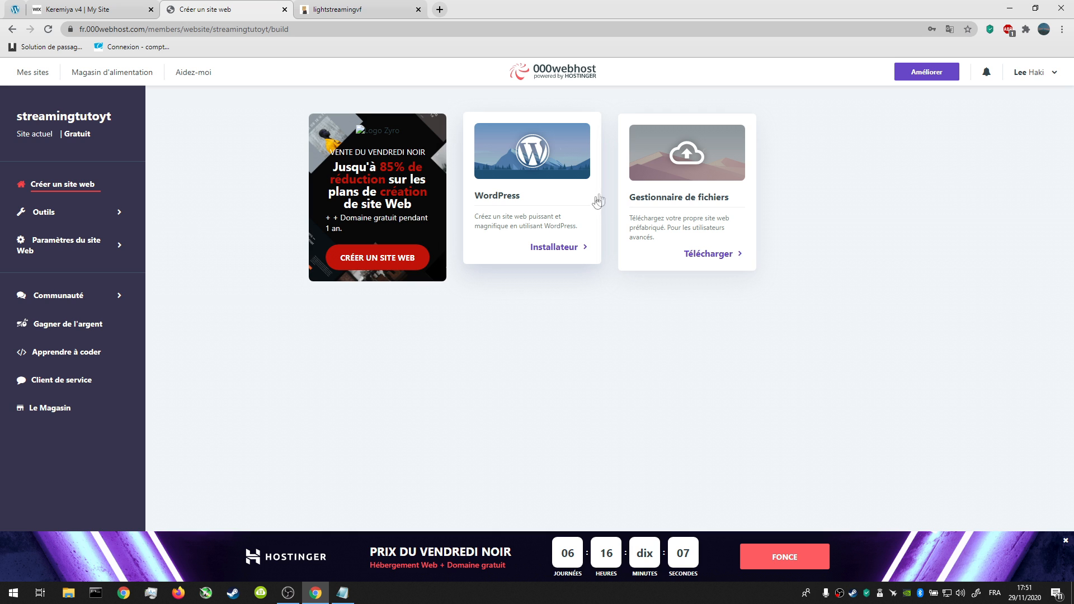
# Duplicate the browser tab holding the streamingtutoyt build page and return to the original tab
pyautogui.rightClick(224, 11)
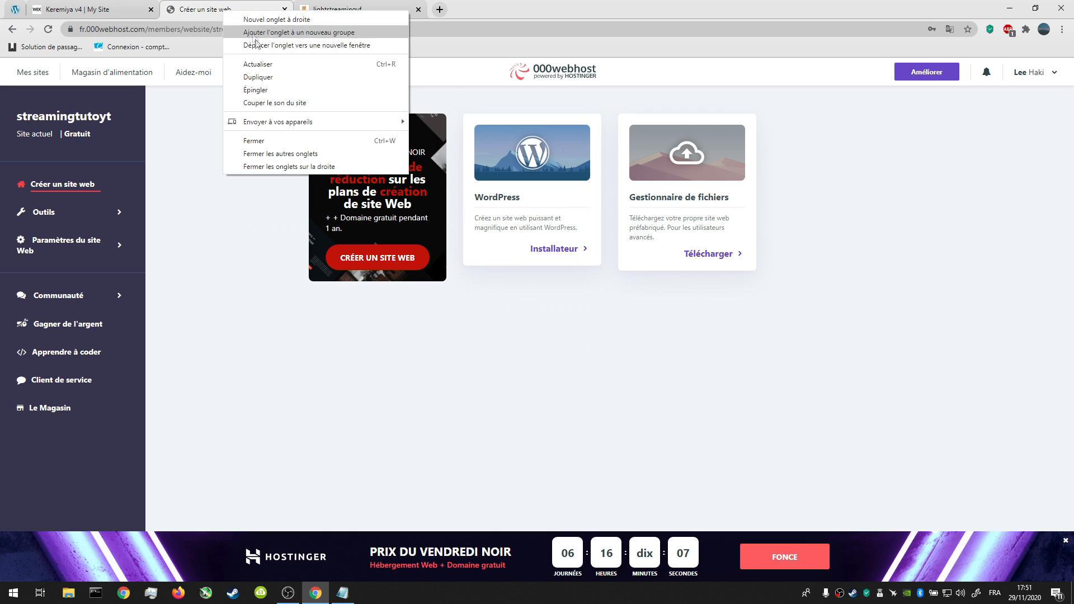
pyautogui.click(263, 77)
pyautogui.click(263, 10)
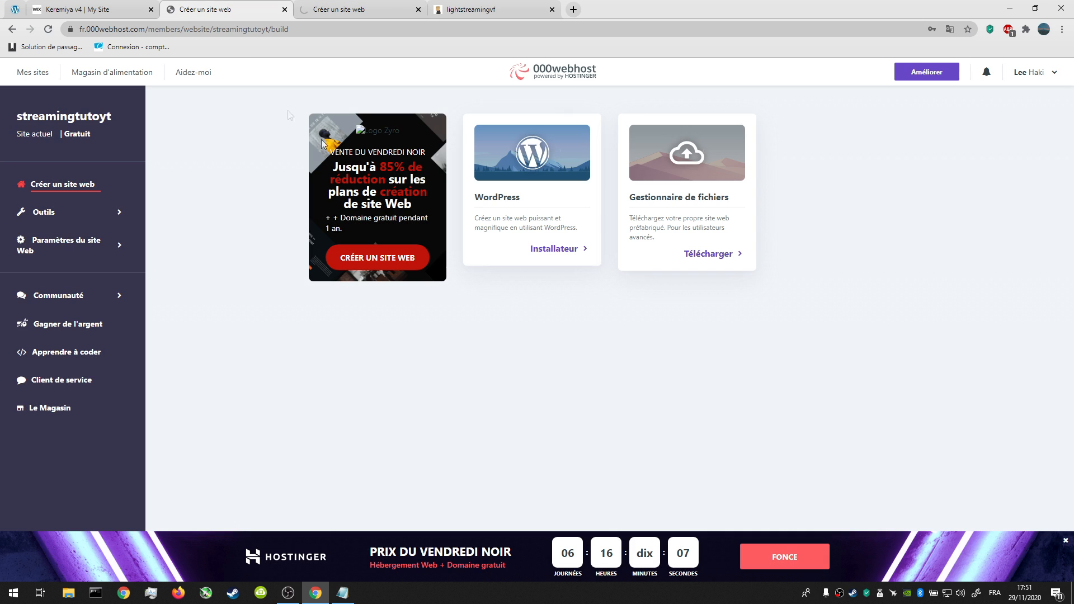
# Start the WordPress installation for streamingtutoyt, reveal the generated administrator password and copy it
pyautogui.click(560, 252)
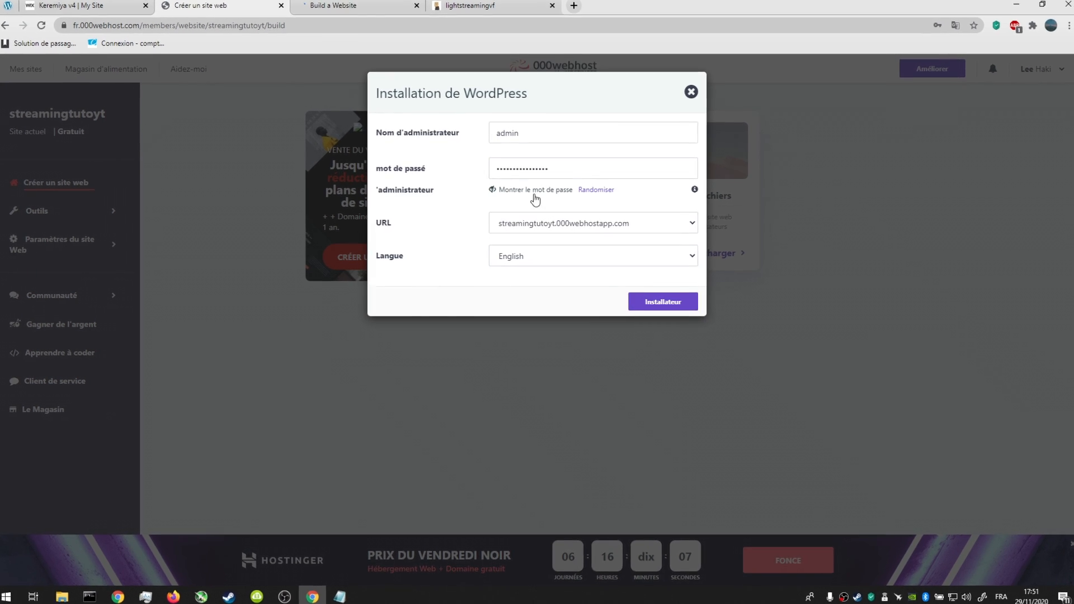
pyautogui.click(534, 190)
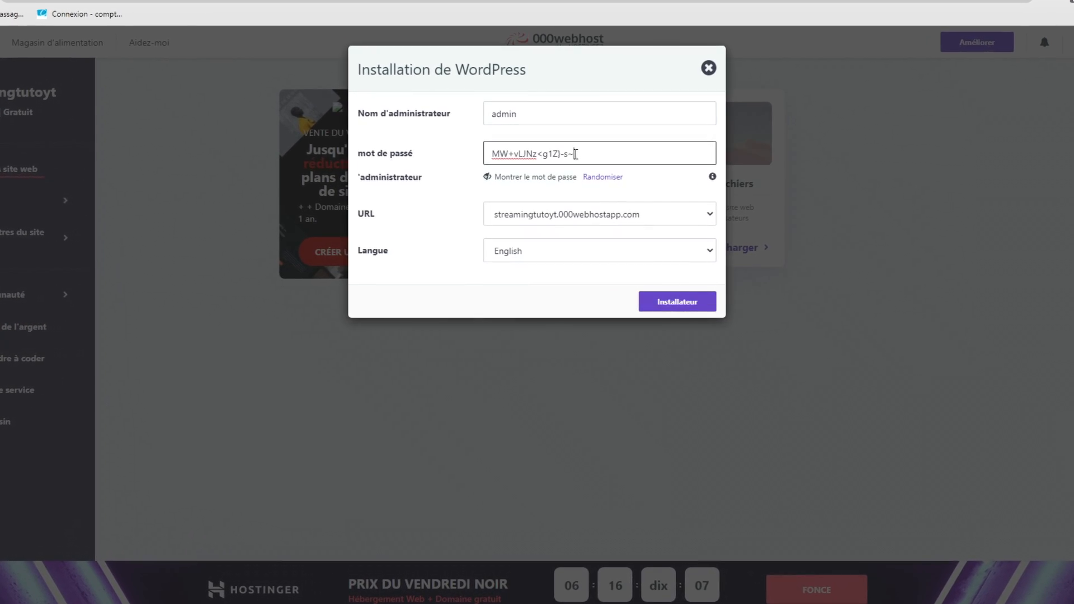
pyautogui.moveTo(575, 154); pyautogui.dragTo(489, 155)
pyautogui.hotkey('ctrl', 'c')
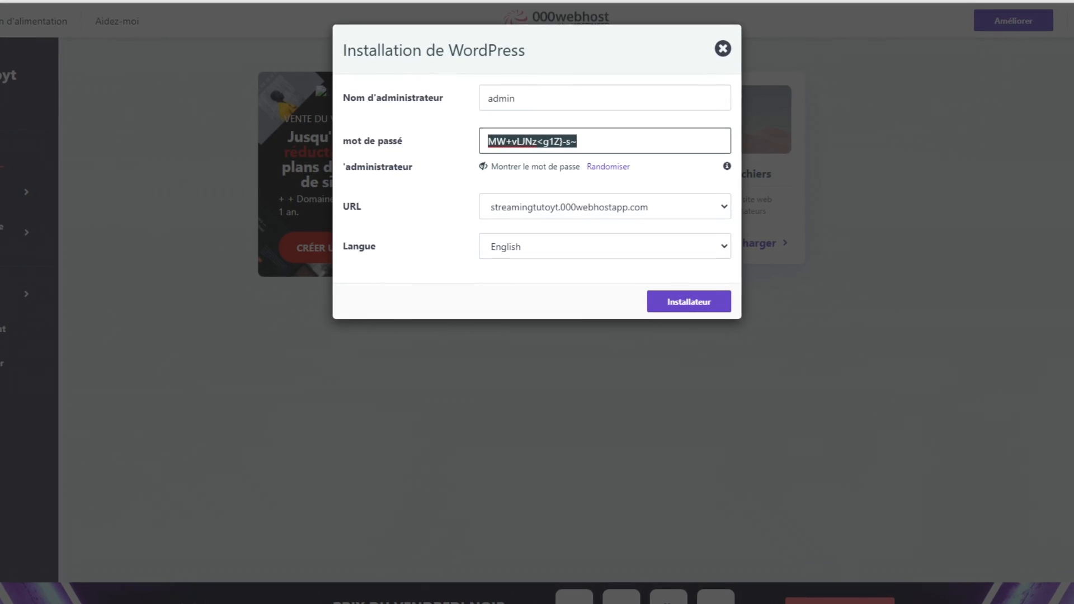
# Switch to mdp.txt in Notepad and add a "wordpresse mdp" line containing the copied administrator password
pyautogui.hotkey('alt', 'Tab')
pyautogui.press('Return')
pyautogui.press('Return')
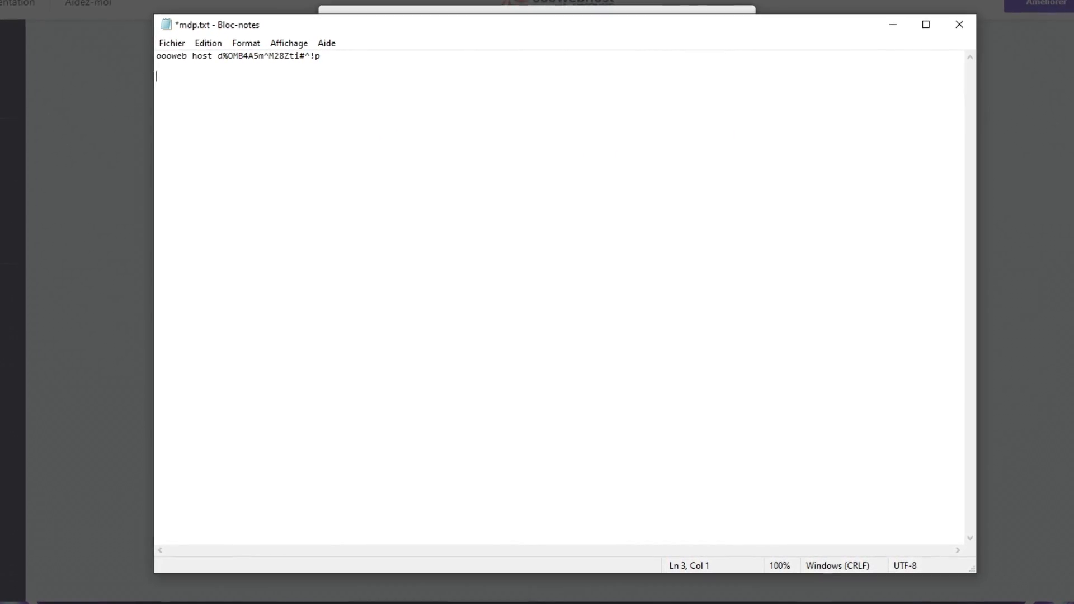
pyautogui.write('wordpresse ')
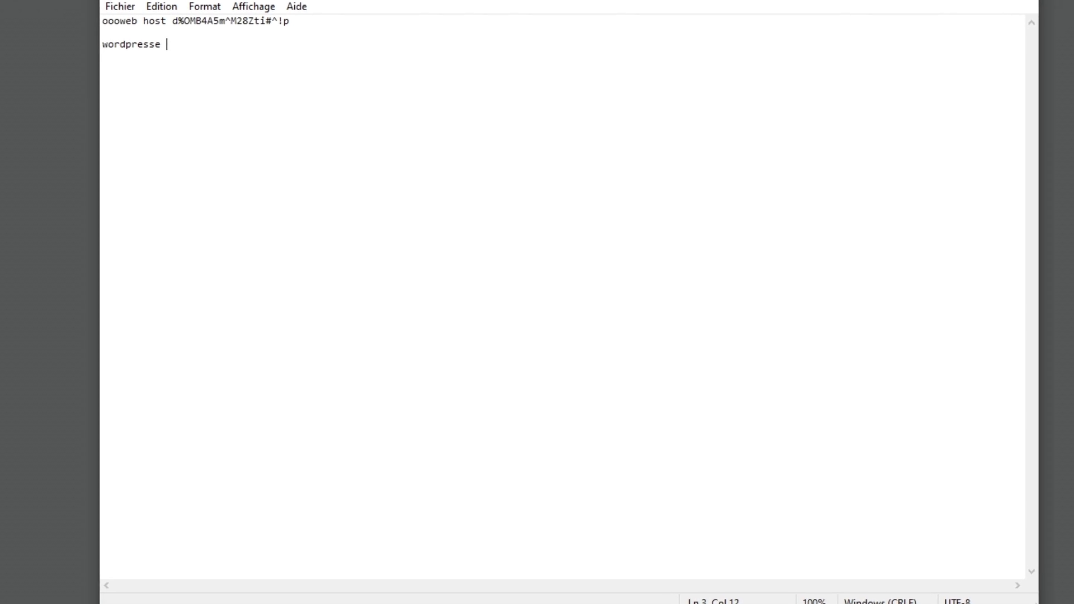
pyautogui.write('mdp')
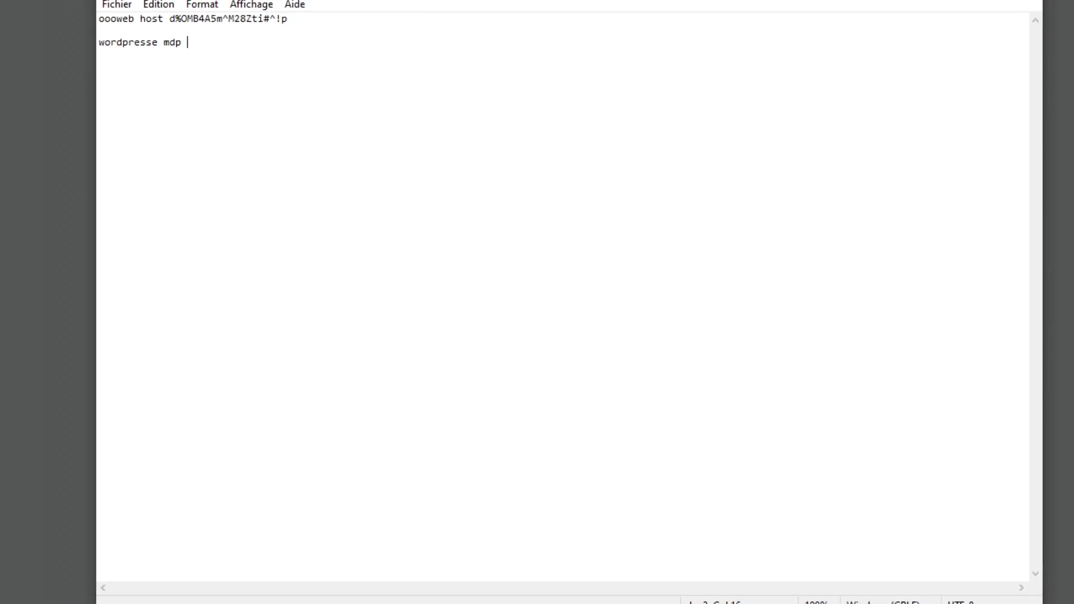
pyautogui.hotkey('ctrl', 'v')
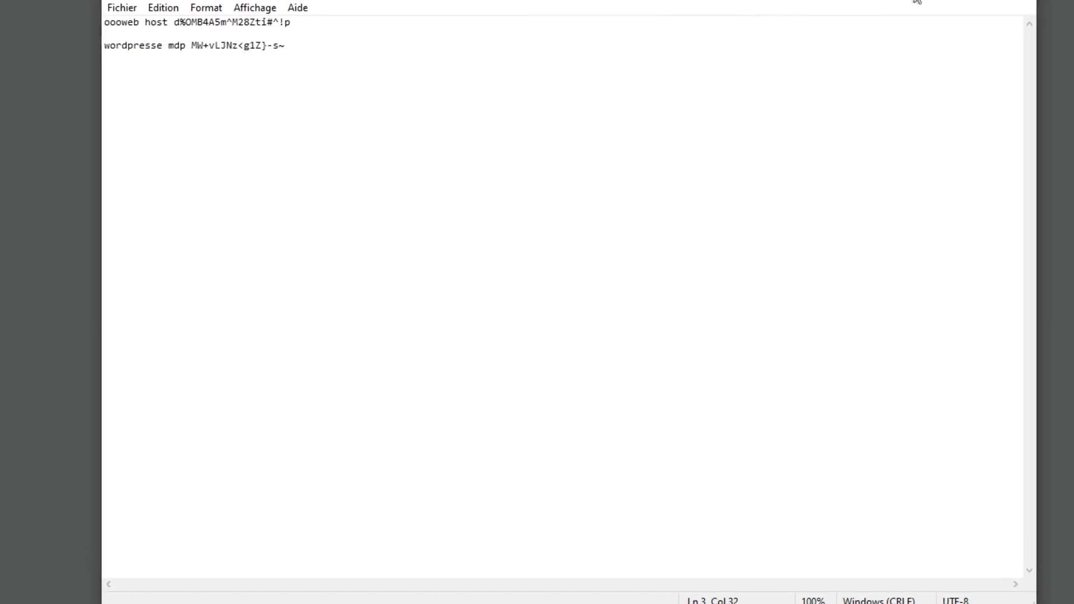
# Return to the browser, set the WordPress language to French and launch the installation
pyautogui.hotkey('alt', 'Tab')
pyautogui.click(589, 232)
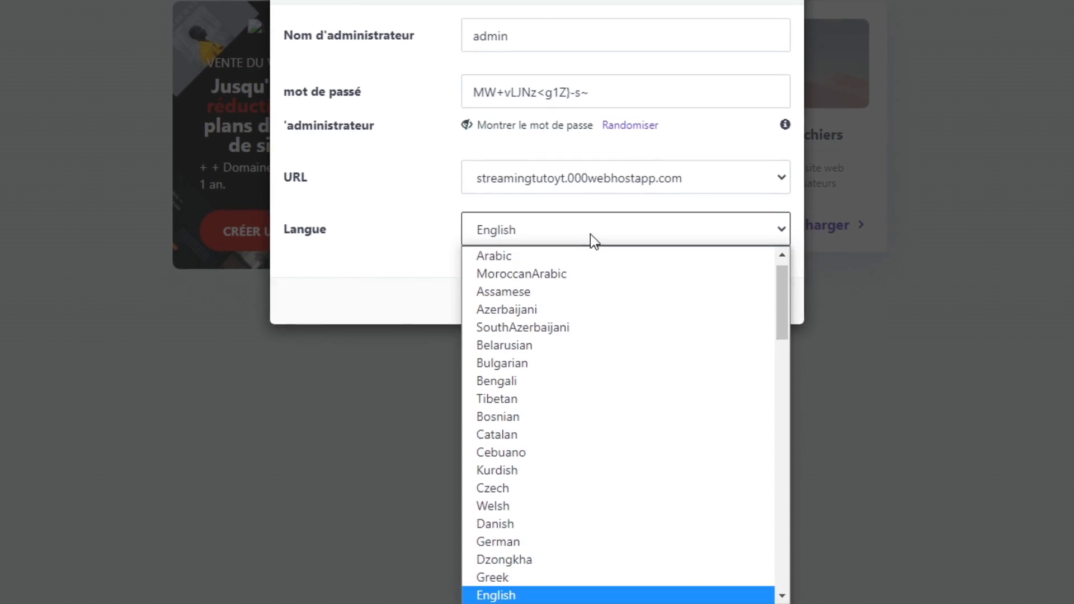
pyautogui.scroll(-6, 565, 442)
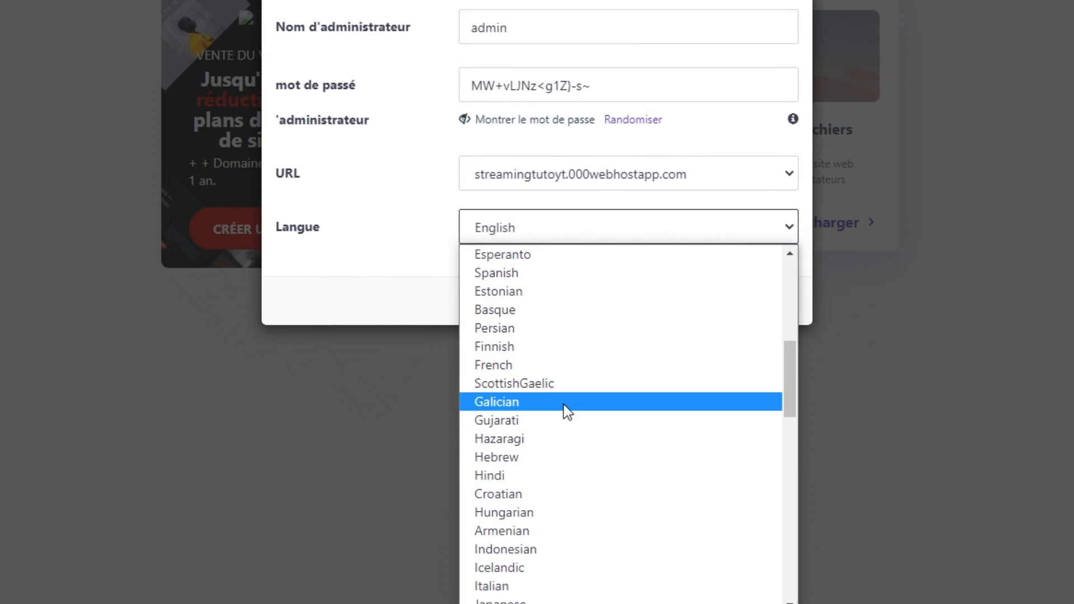
pyautogui.click(556, 365)
pyautogui.click(727, 307)
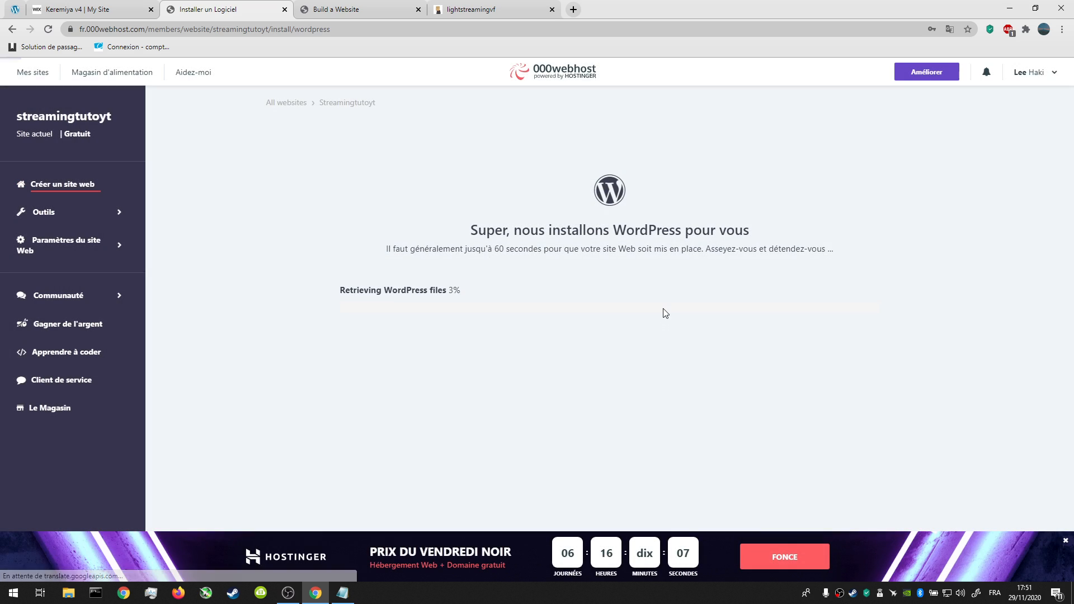
pyautogui.click(937, 212)
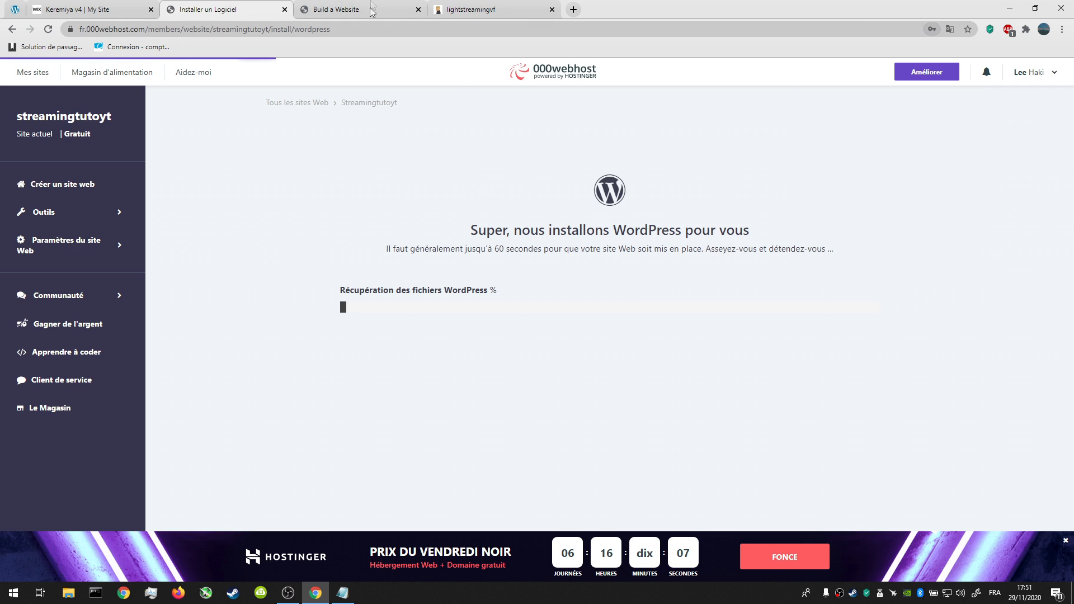
# Switch to the duplicate build-page tab and open the general website settings of streamingtutoyt
pyautogui.click(372, 10)
pyautogui.click(740, 241)
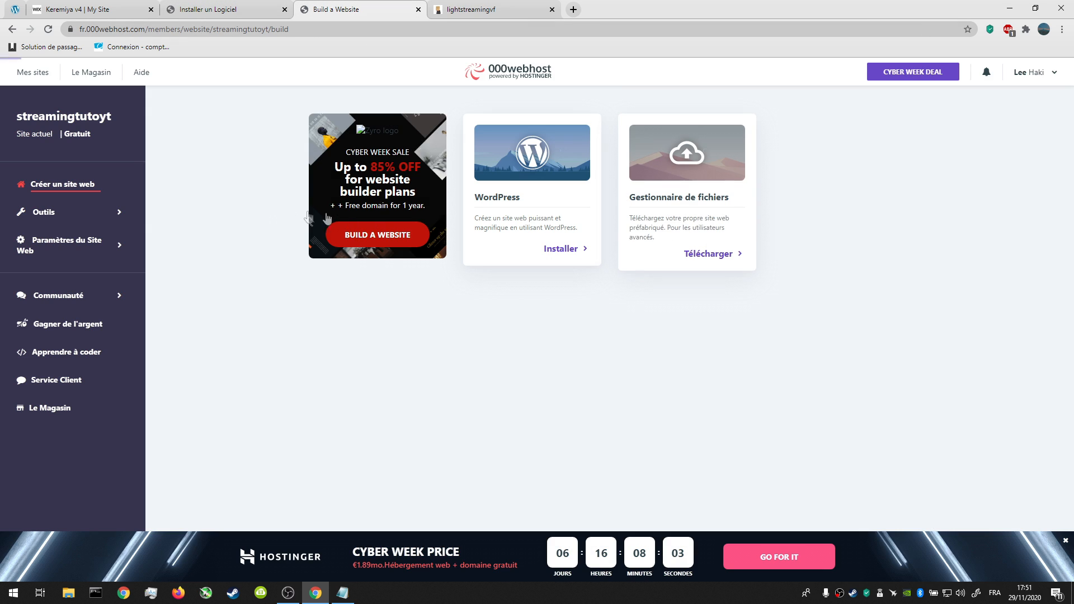
pyautogui.click(34, 242)
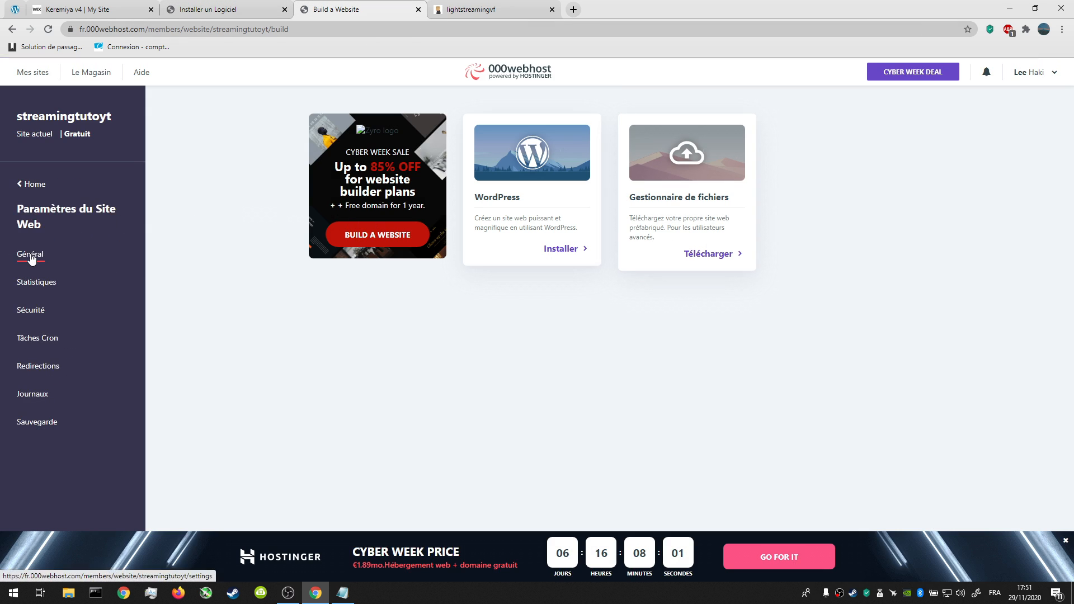
pyautogui.click(30, 255)
# Shrink the browser window to uncover the desktop, launch FileZilla and set the connection port to 21
pyautogui.moveTo(661, 7); pyautogui.dragTo(315, 11)
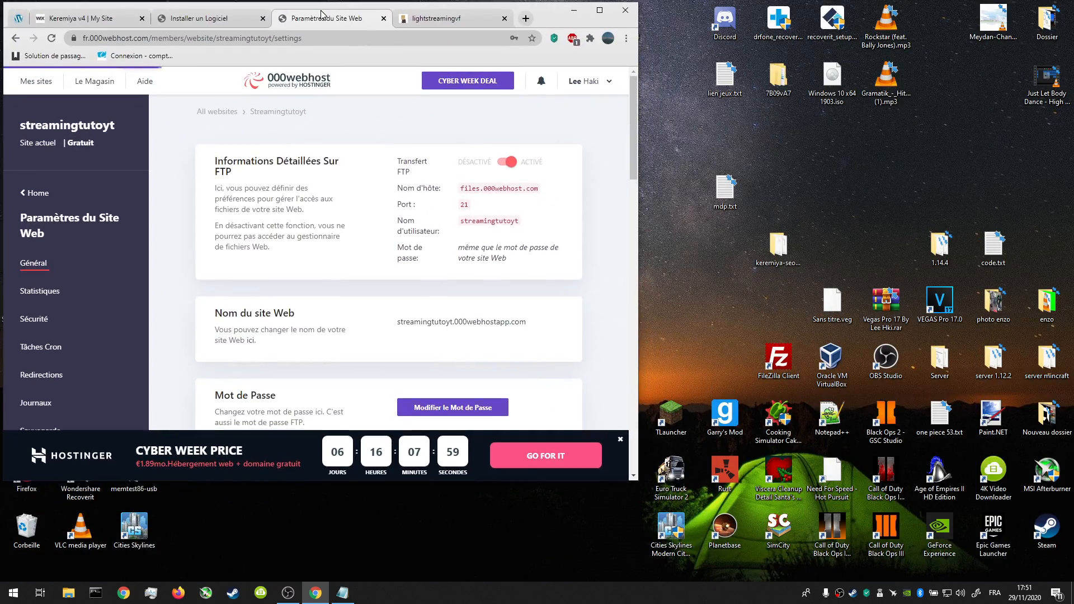
pyautogui.doubleClick(765, 363)
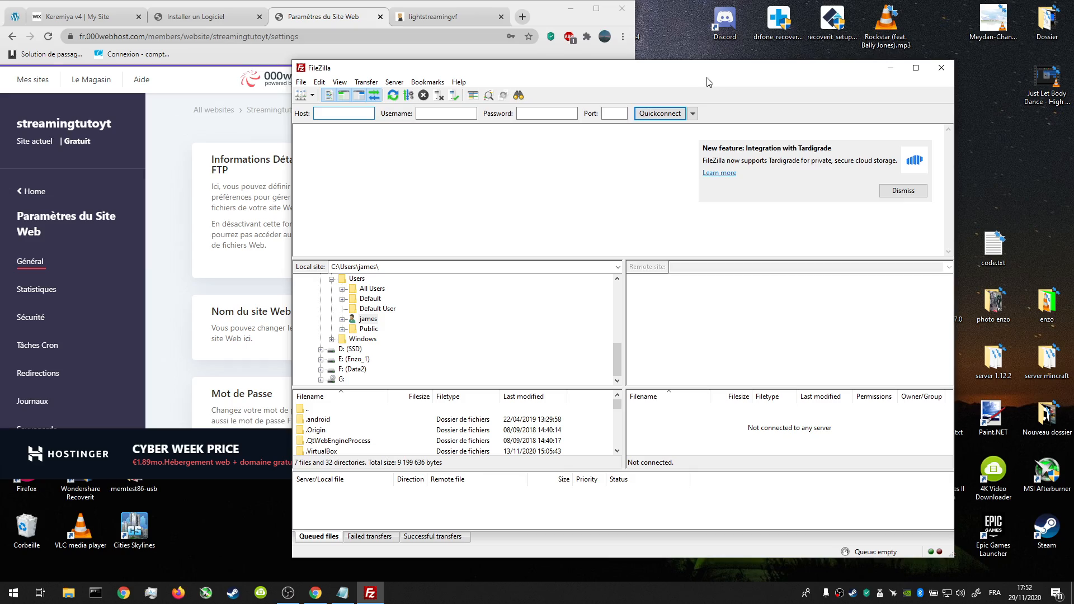
pyautogui.click(614, 114)
pyautogui.write('21')
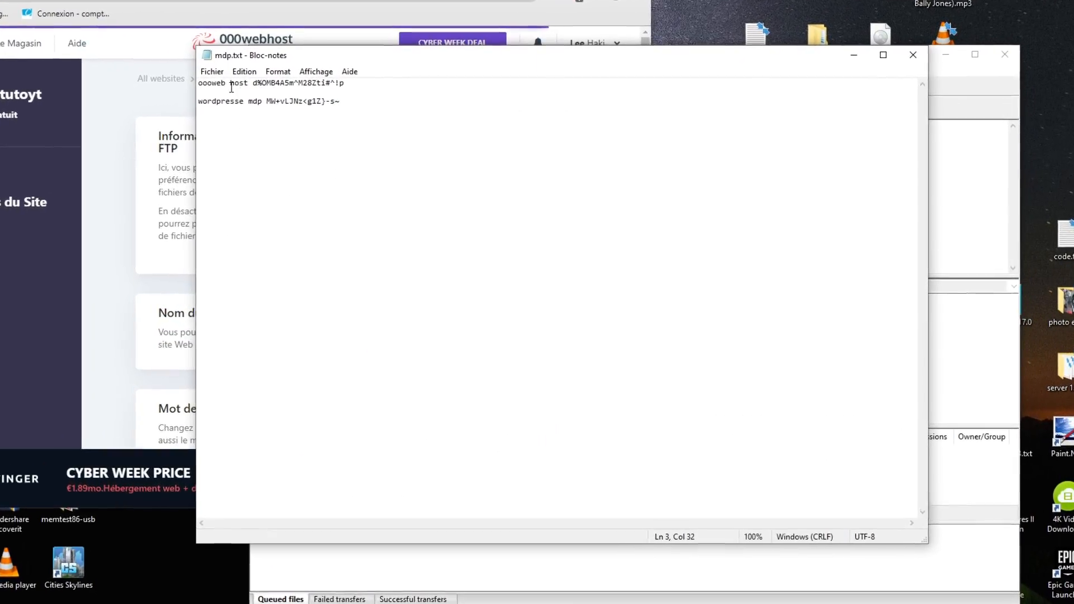
# Copy the 000webhost password from mdp.txt and paste it into FileZilla's password field
pyautogui.moveTo(252, 83); pyautogui.dragTo(345, 83)
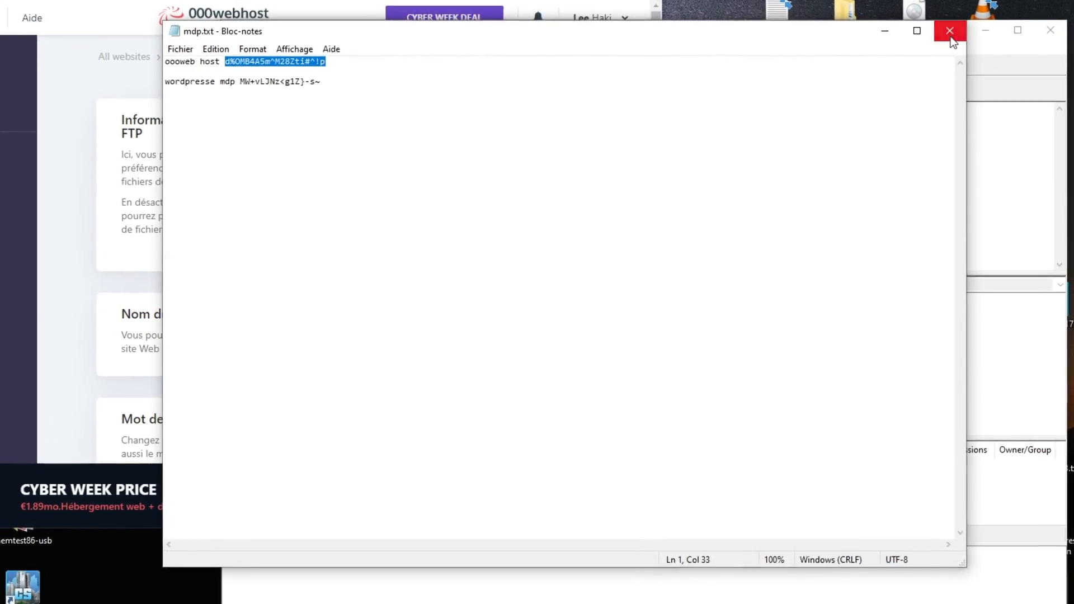
pyautogui.click(874, 39)
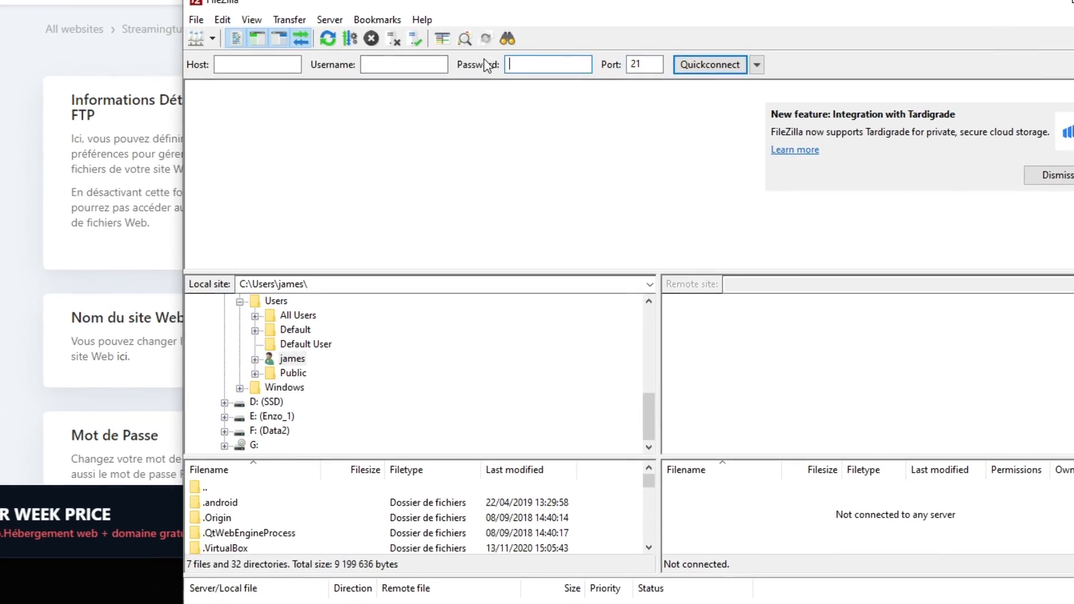
pyautogui.click(557, 75)
pyautogui.hotkey('ctrl', 'v')
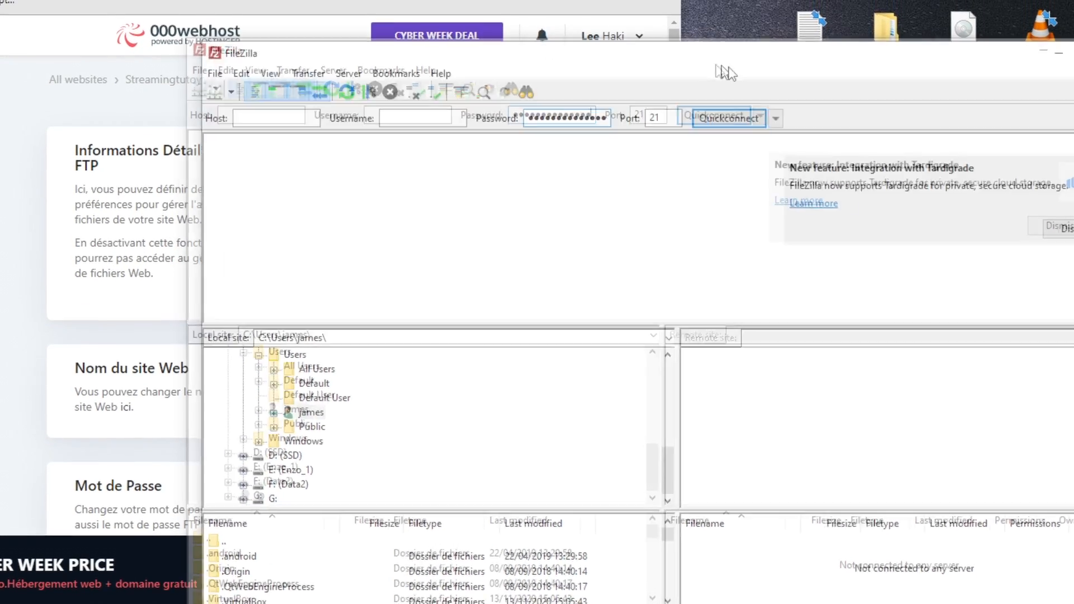
# Copy the FTP username streamingtutoyt and host files.000webhost.com from the site settings into FileZilla and connect to the server
pyautogui.moveTo(428, 236); pyautogui.dragTo(519, 238)
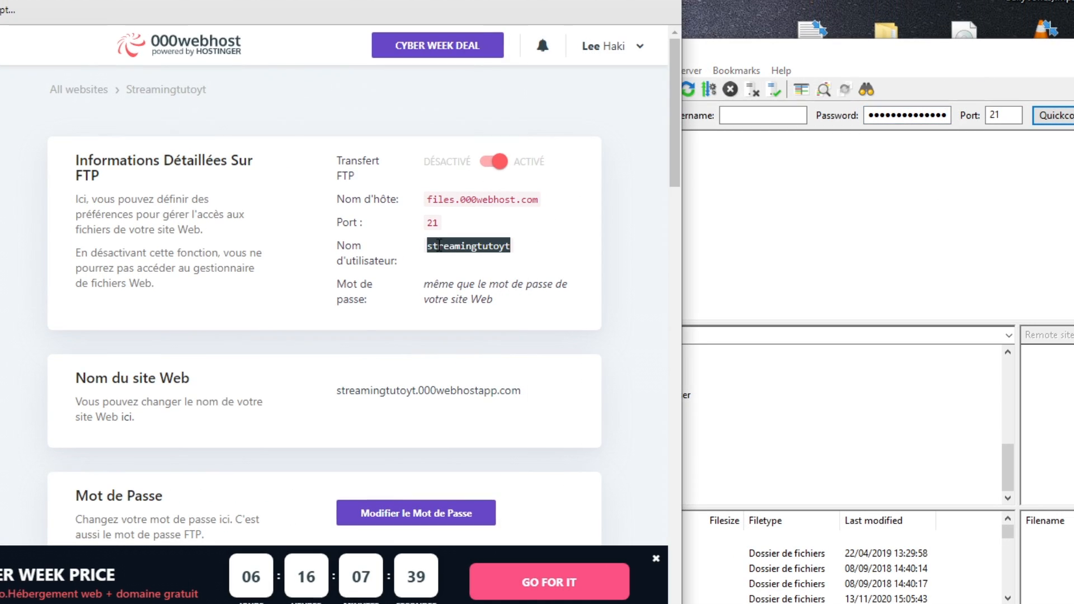
pyautogui.click(878, 117)
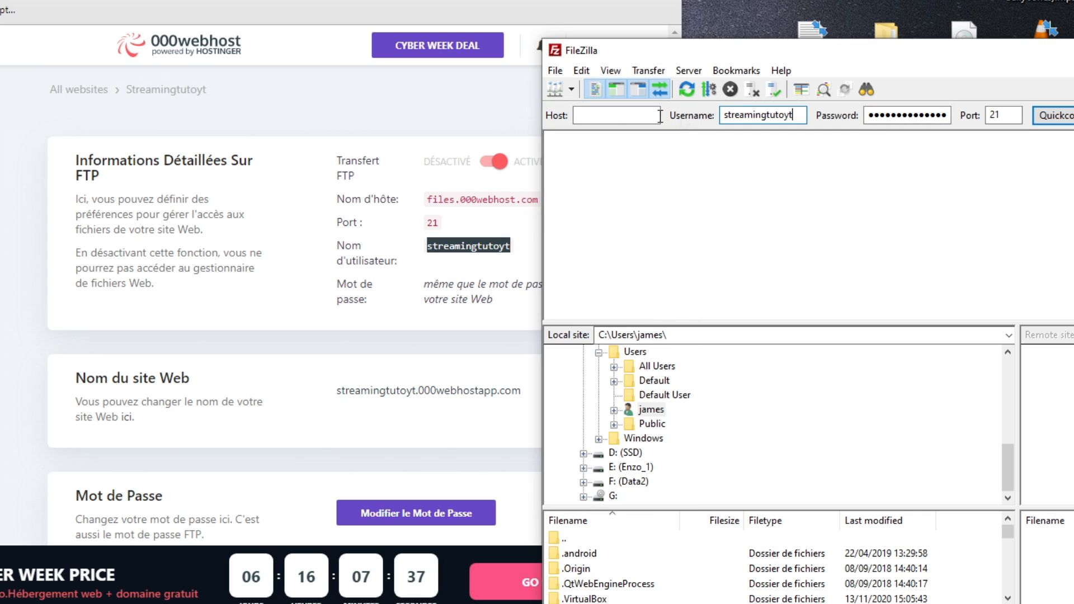
pyautogui.click(386, 199)
pyautogui.moveTo(428, 200); pyautogui.dragTo(554, 201)
pyautogui.hotkey('ctrl', 'c')
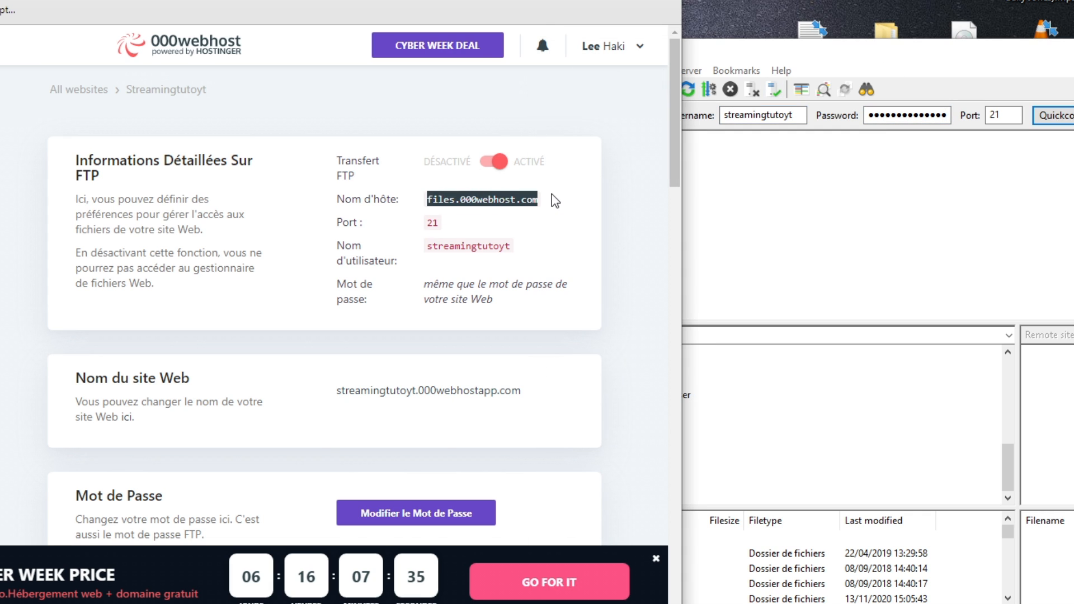
pyautogui.hotkey('alt', 'Tab')
pyautogui.click(623, 115)
pyautogui.hotkey('ctrl', 'v')
pyautogui.click(1053, 116)
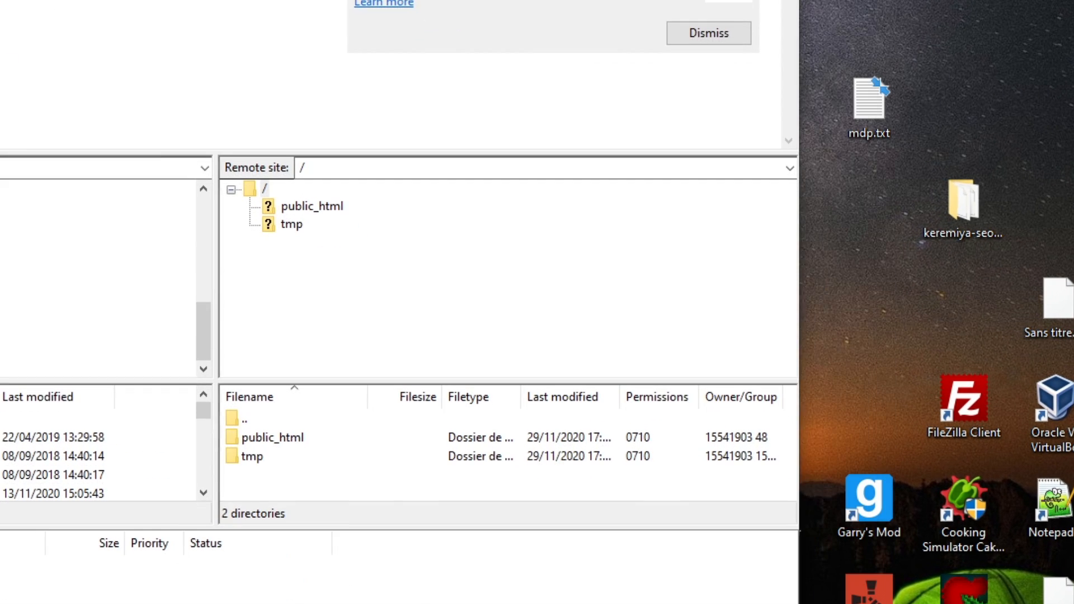
# Browse the remote site to the folder /public_html/wp-content/themes
pyautogui.moveTo(959, 212); pyautogui.dragTo(1010, 140)
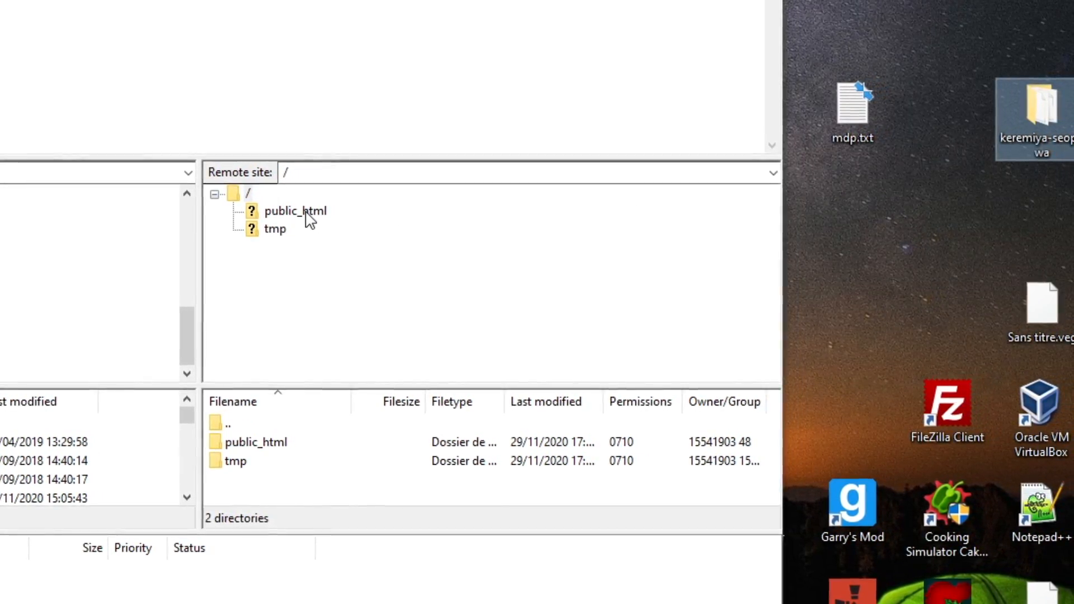
pyautogui.click(310, 215)
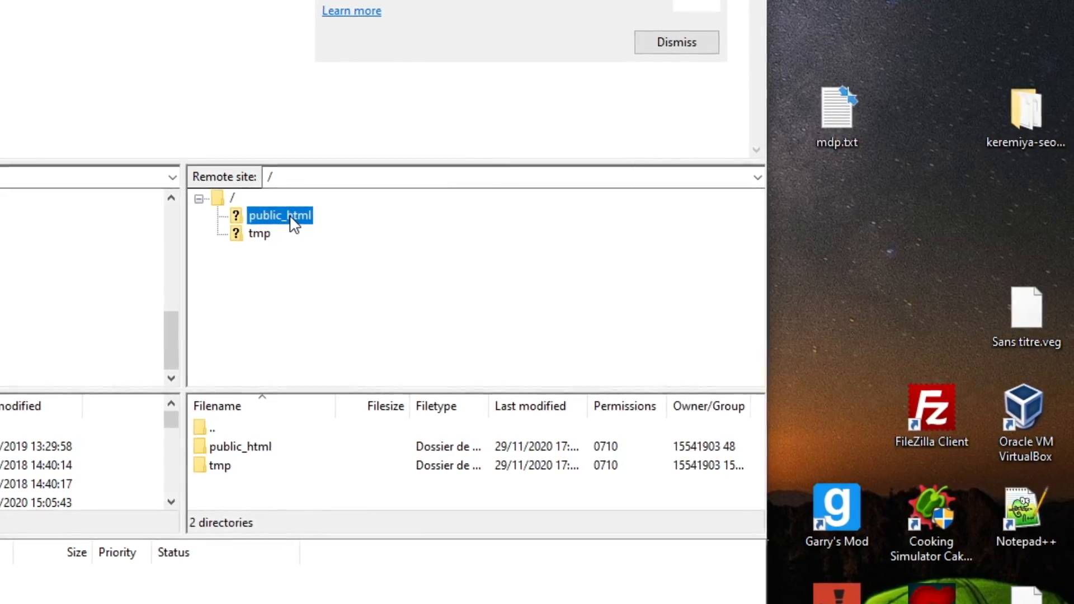
pyautogui.doubleClick(293, 216)
pyautogui.click(279, 257)
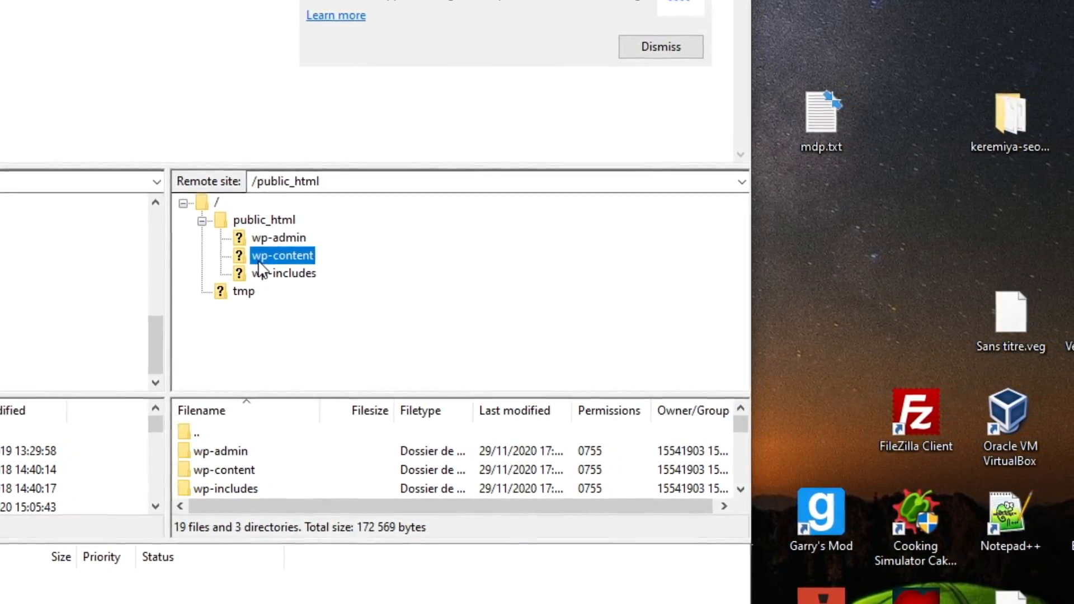
pyautogui.doubleClick(275, 255)
pyautogui.click(294, 343)
# Upload the keremiya-seopowa folder from the desktop into the remote themes folder and expand that folder's contents
pyautogui.moveTo(1014, 124); pyautogui.dragTo(284, 348)
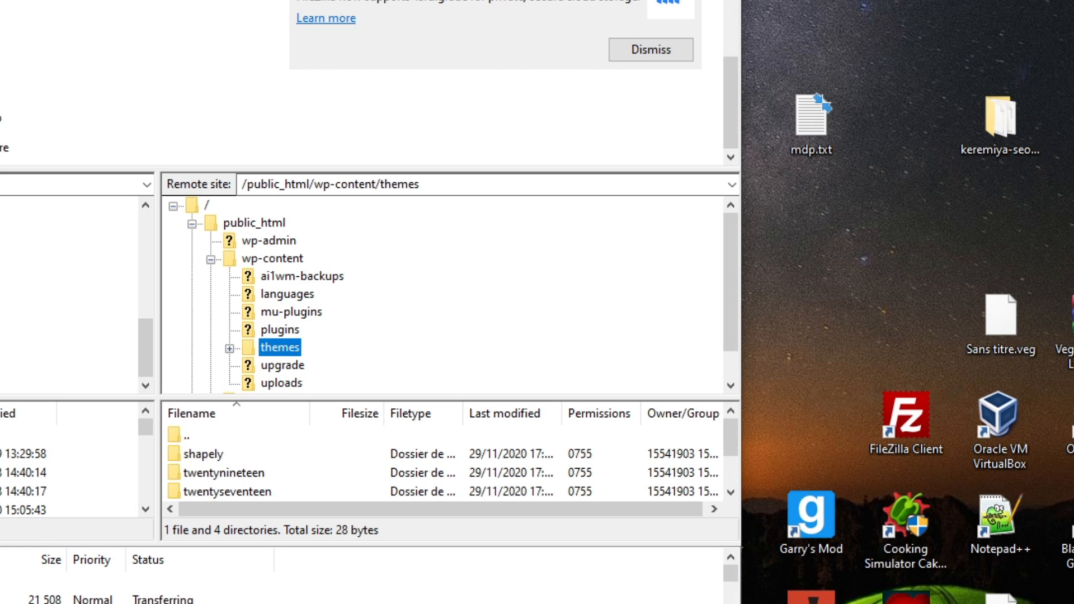
pyautogui.doubleClick(296, 350)
pyautogui.scroll(-2, 416, 249)
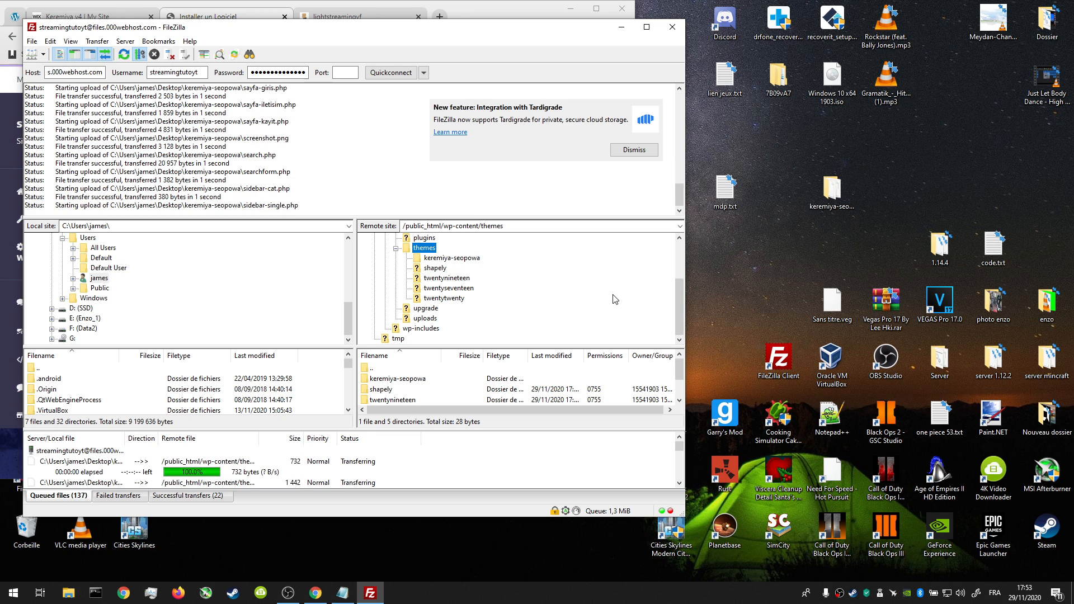
# Return to the maximized browser to check the WordPress installation progress, and close the Keremiya v4 tab
pyautogui.moveTo(494, 16); pyautogui.dragTo(537, 0)
pyautogui.click(358, 5)
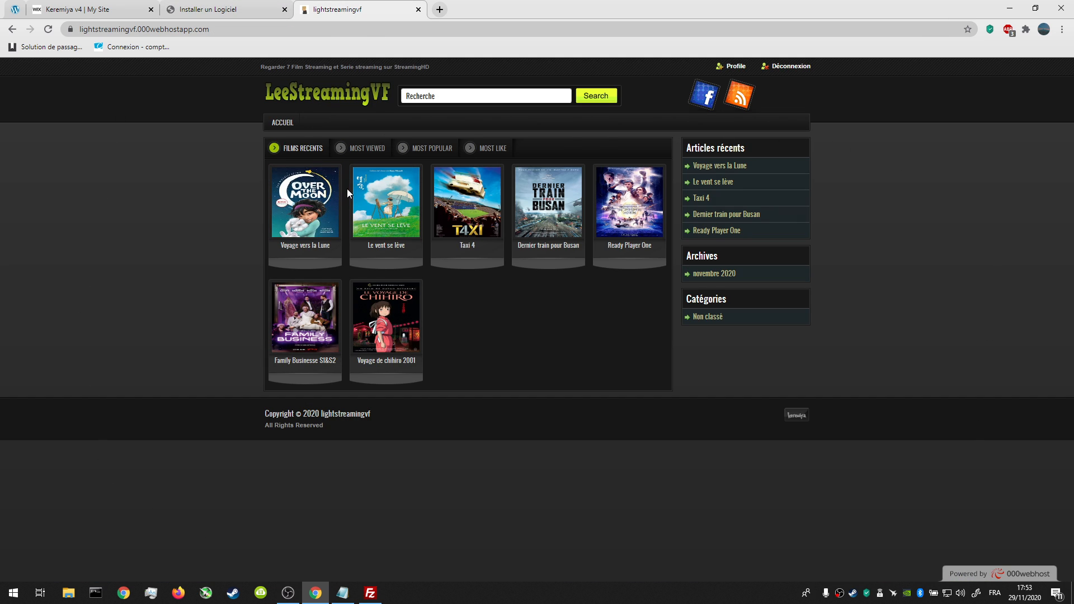
pyautogui.click(209, 9)
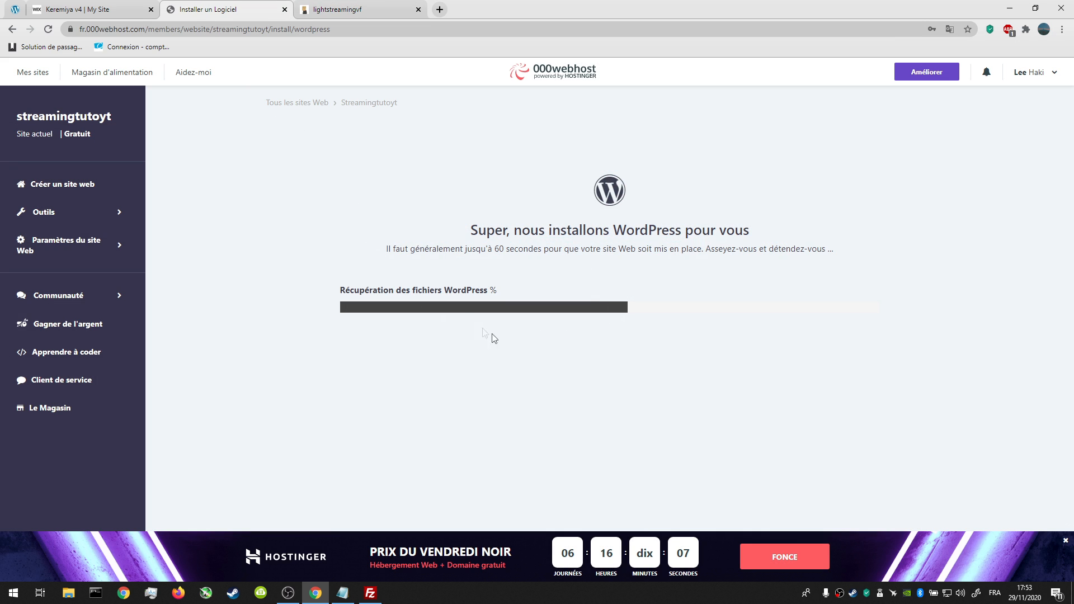
pyautogui.click(122, 7)
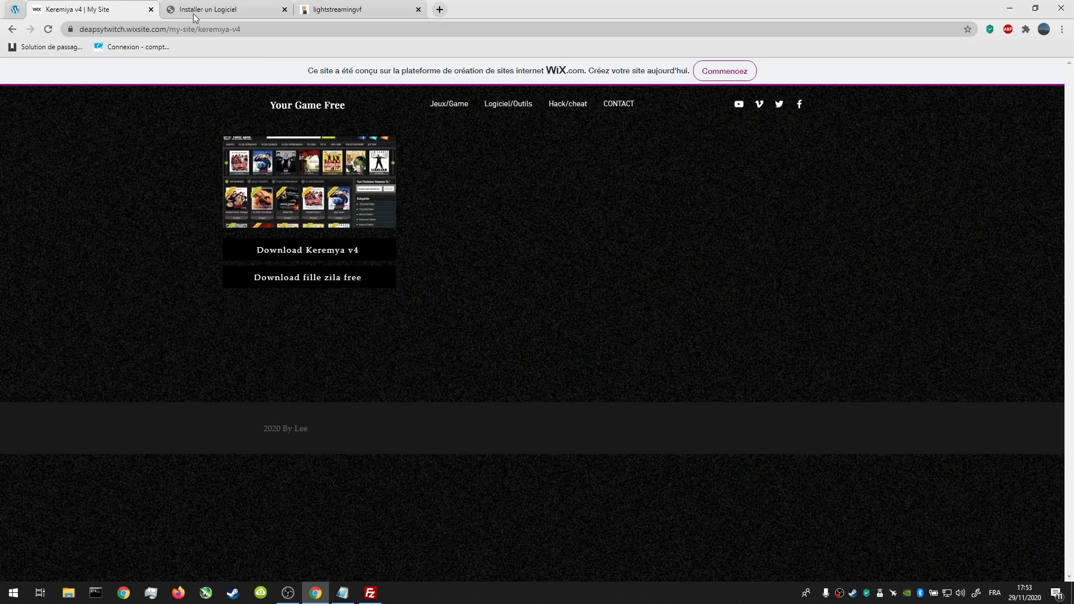
pyautogui.click(151, 10)
# Review the article list in the lightstreamingvf WordPress admin and compare it with the films on the site's home page
pyautogui.click(224, 10)
pyautogui.scroll(-5, 263, 304)
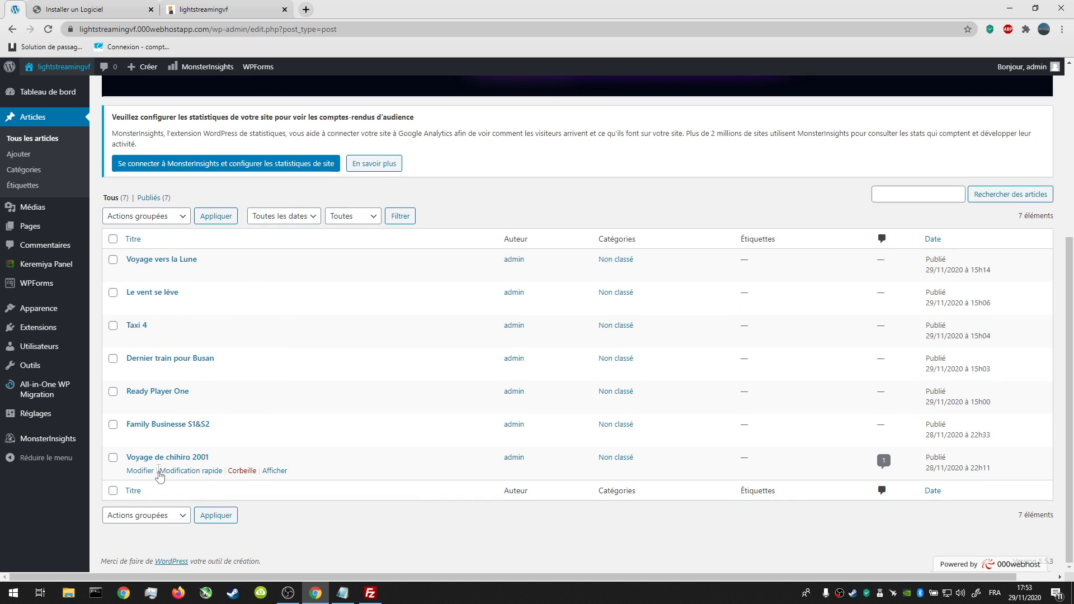
pyautogui.scroll(1, 183, 343)
pyautogui.scroll(-1, 184, 352)
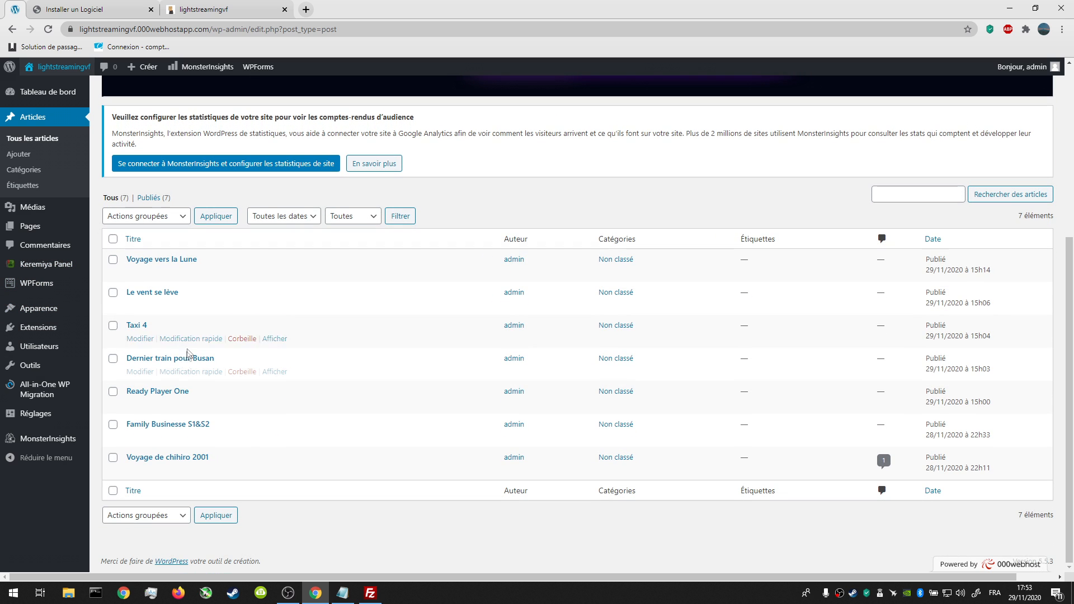
pyautogui.click(235, 7)
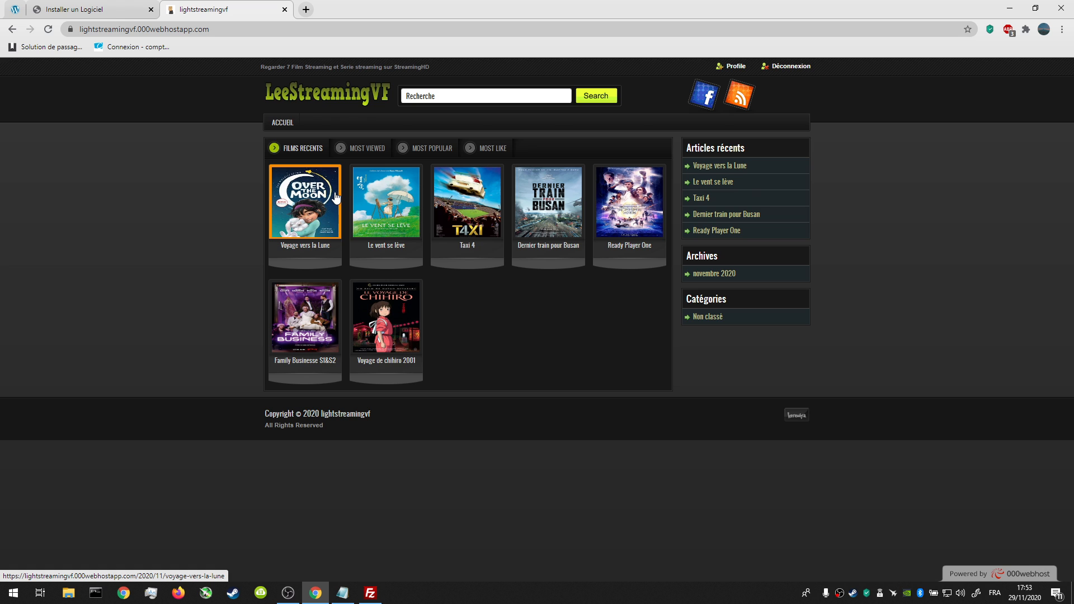
# Return to the WordPress installer tab and open the configuration login page of streamingtutoyt in a maximized window
pyautogui.click(79, 6)
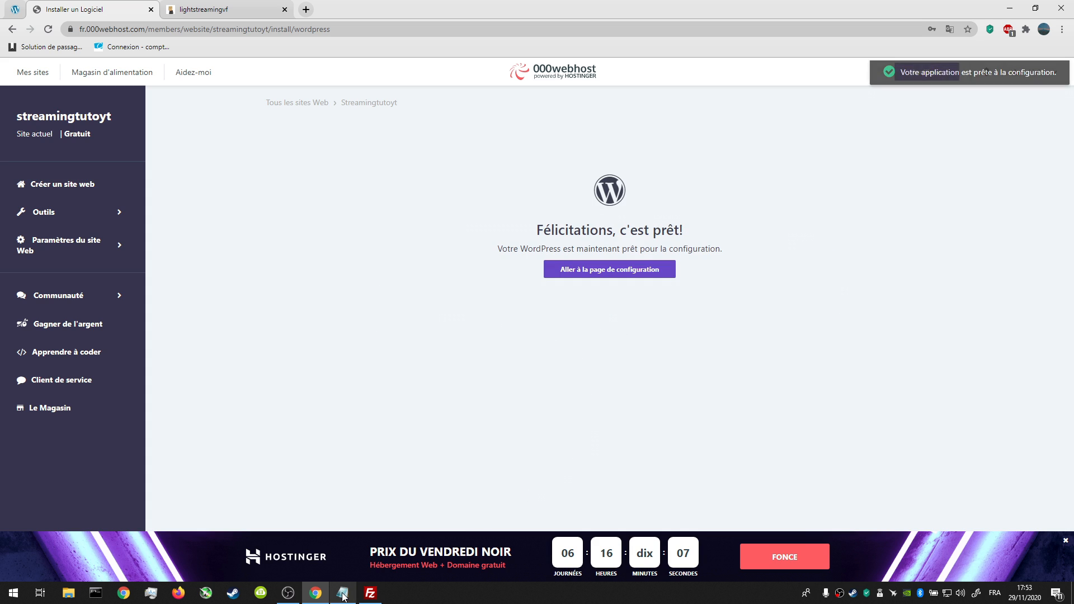
pyautogui.click(621, 273)
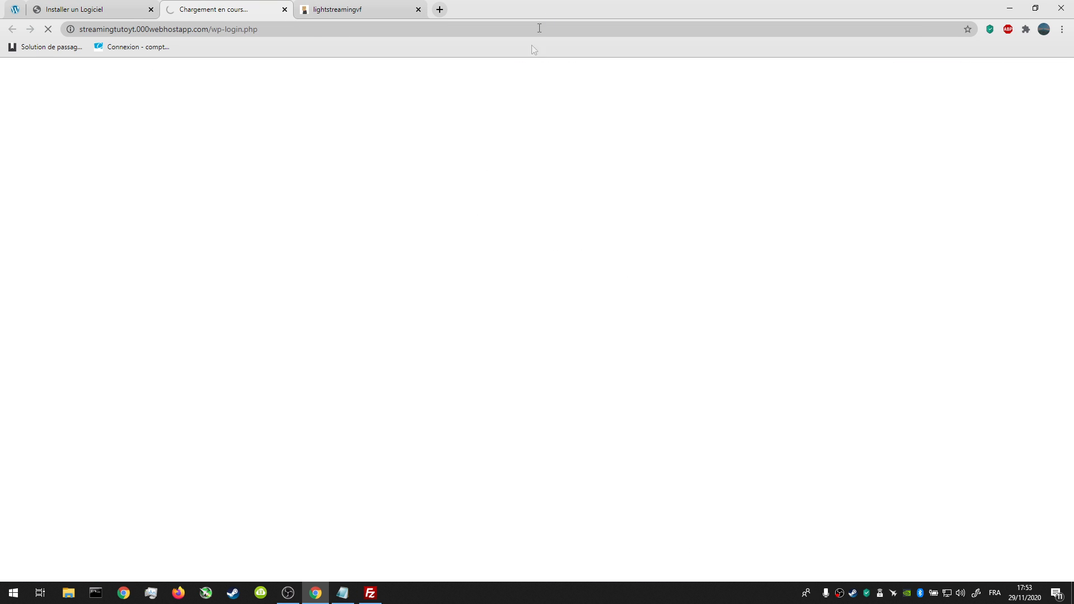
pyautogui.moveTo(541, 9); pyautogui.dragTo(328, 28)
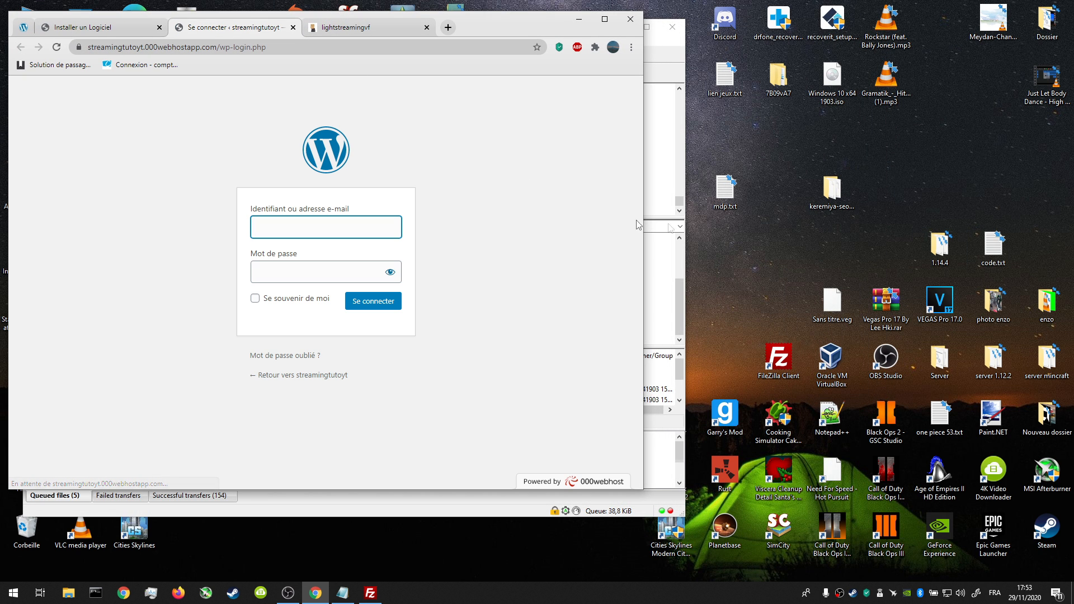
pyautogui.doubleClick(522, 26)
# Log in to WordPress as admin, pasting the WordPress password copied from mdp.txt
pyautogui.click(486, 240)
pyautogui.write('admin')
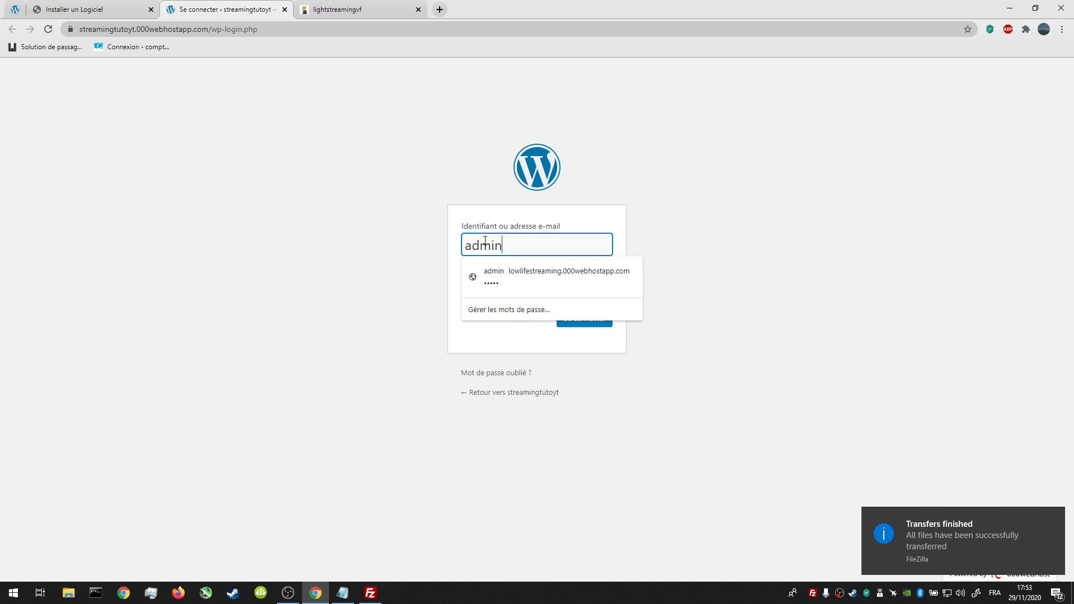
pyautogui.click(267, 218)
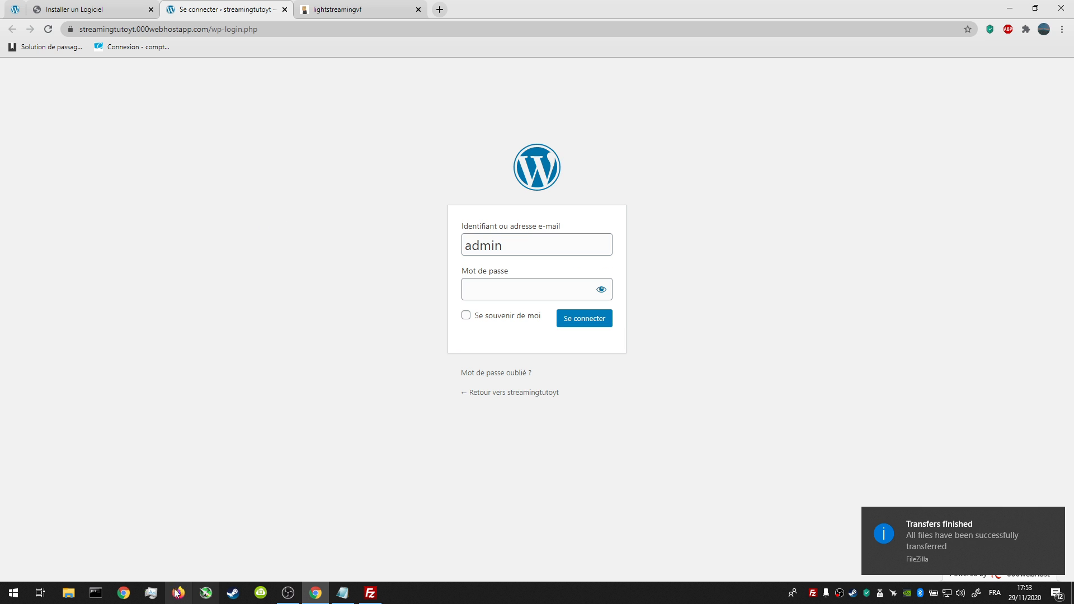
pyautogui.click(343, 593)
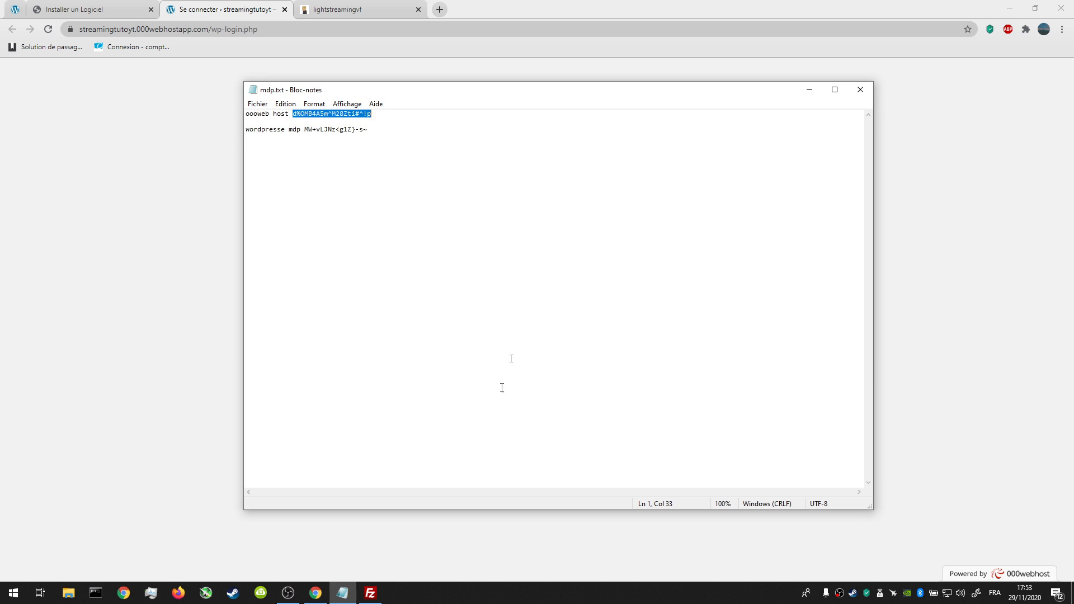
pyautogui.moveTo(304, 130); pyautogui.dragTo(382, 128)
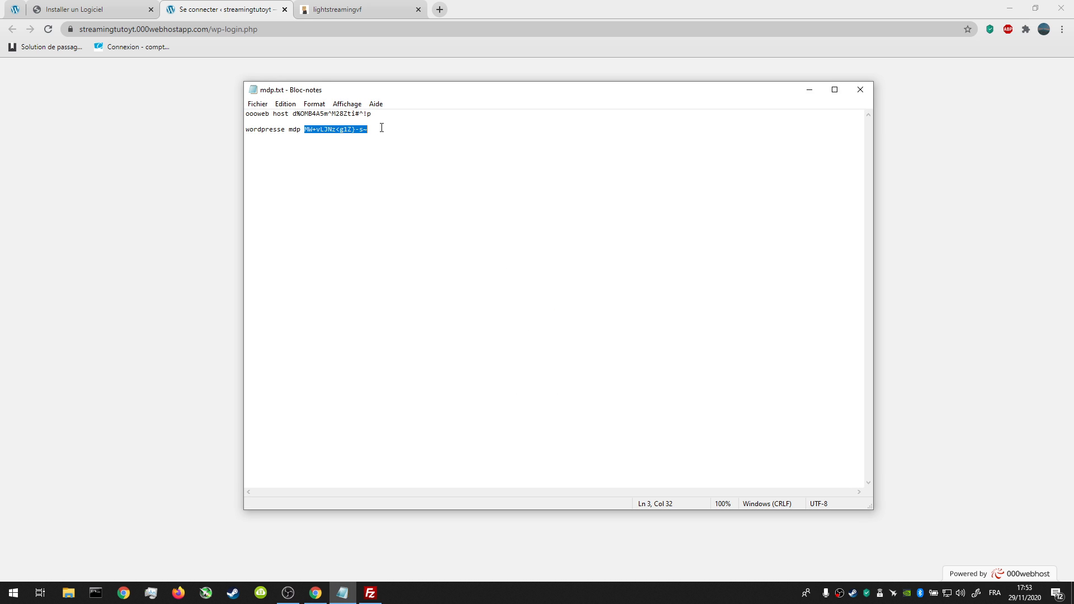
pyautogui.click(809, 90)
pyautogui.click(524, 290)
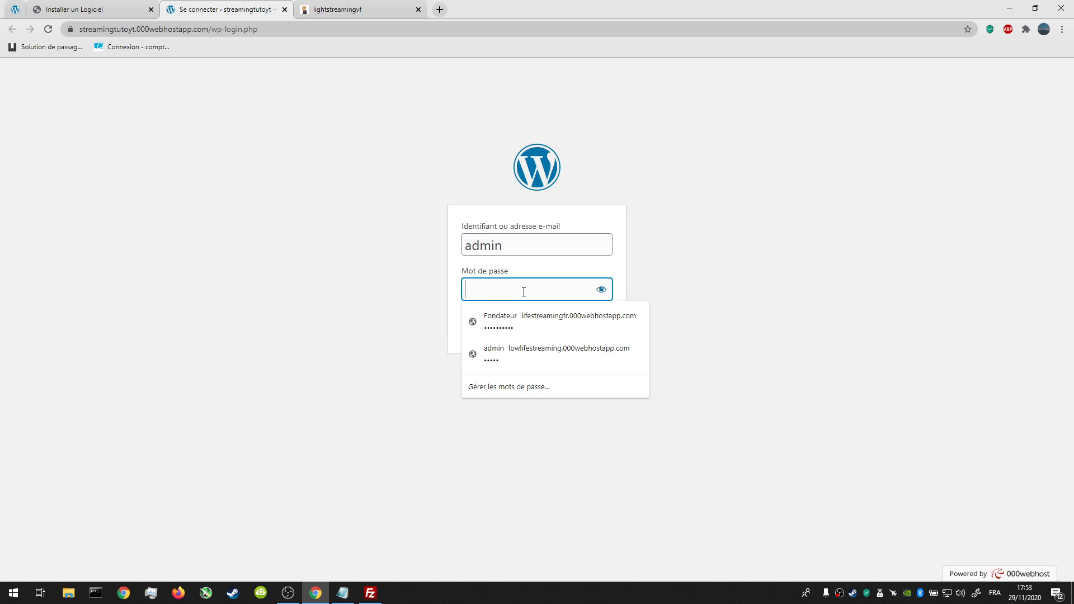
pyautogui.hotkey('ctrl', 'v')
pyautogui.click(602, 320)
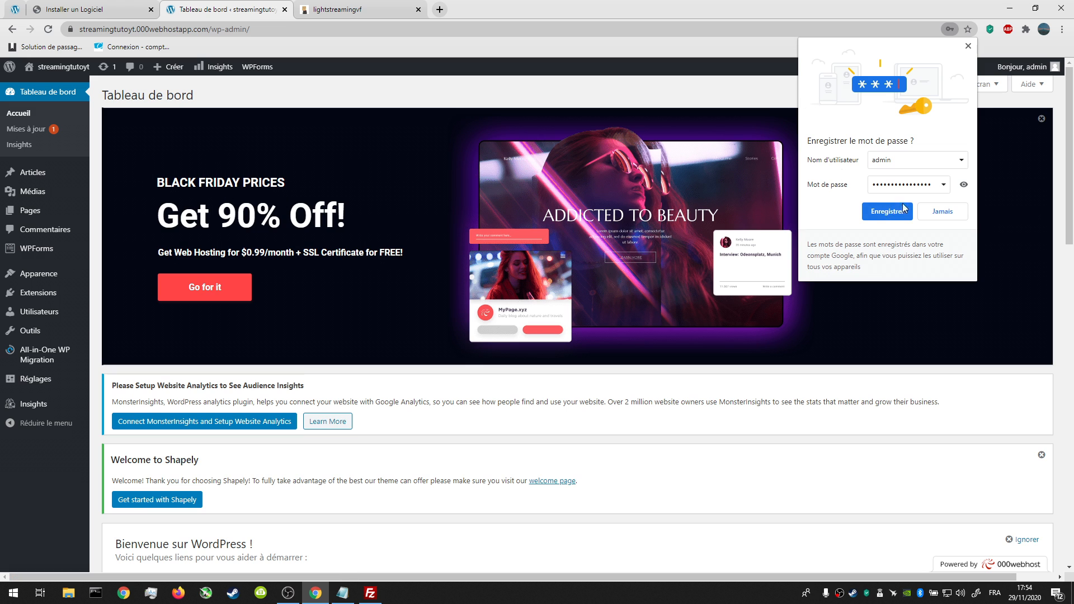
# Decline saving the WordPress password in the browser and close the installer tab
pyautogui.click(947, 214)
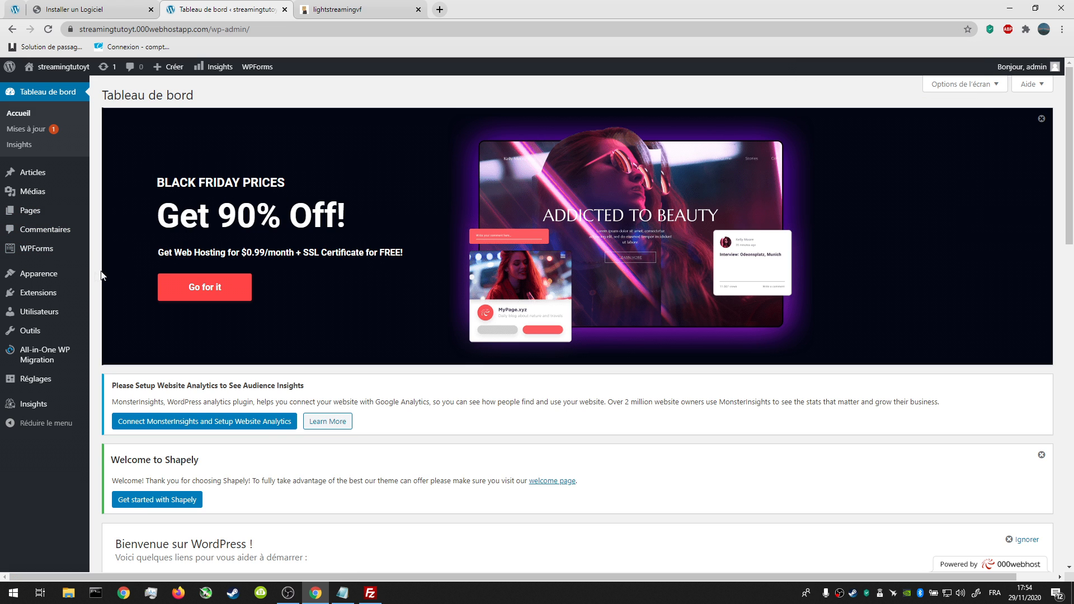
pyautogui.click(92, 9)
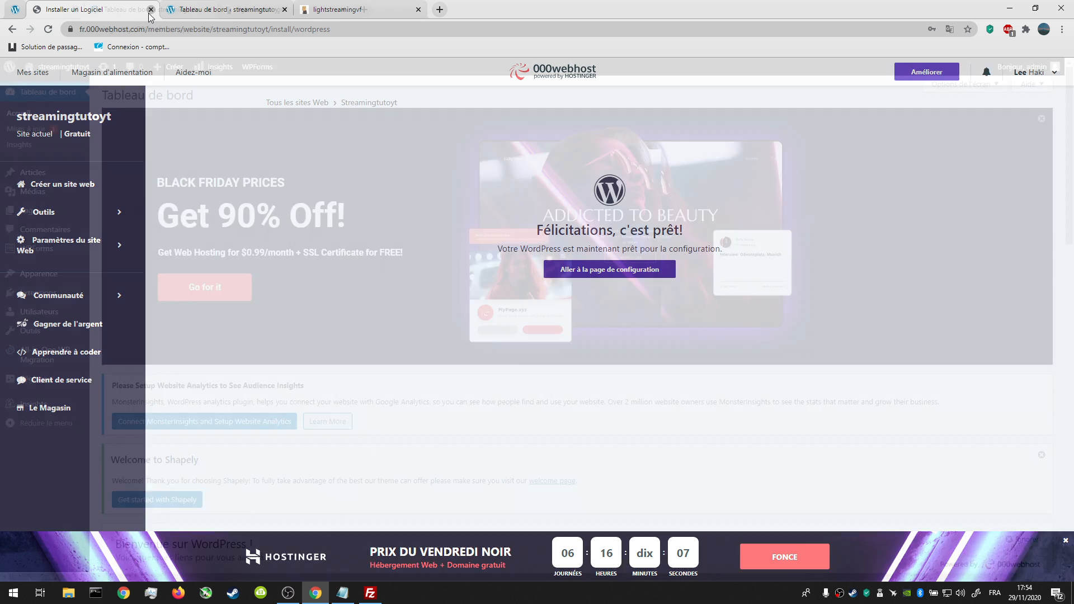
pyautogui.click(150, 10)
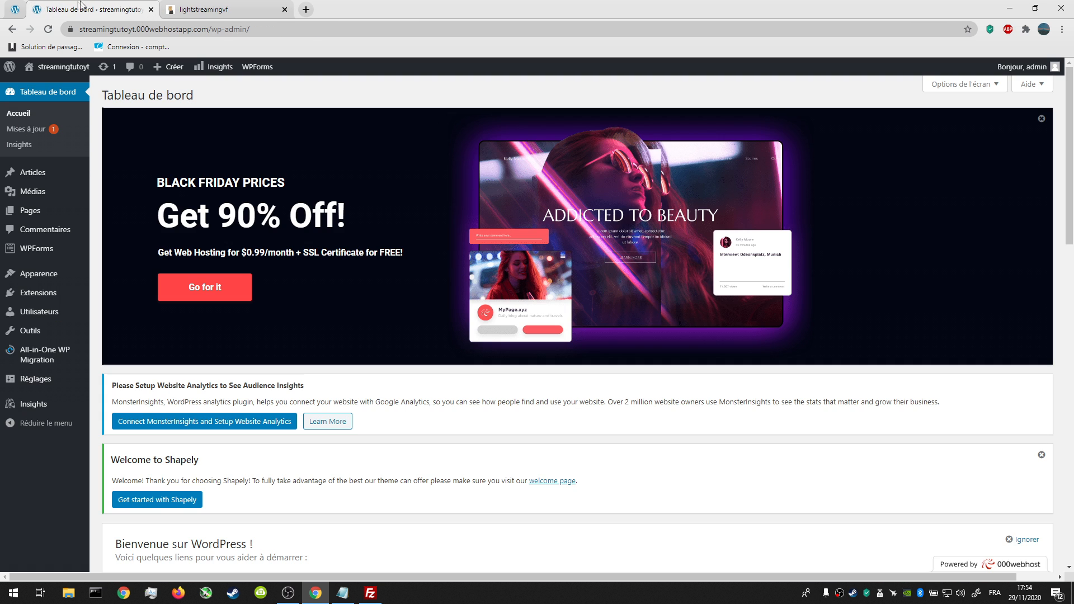
pyautogui.rightClick(62, 7)
pyautogui.click(90, 85)
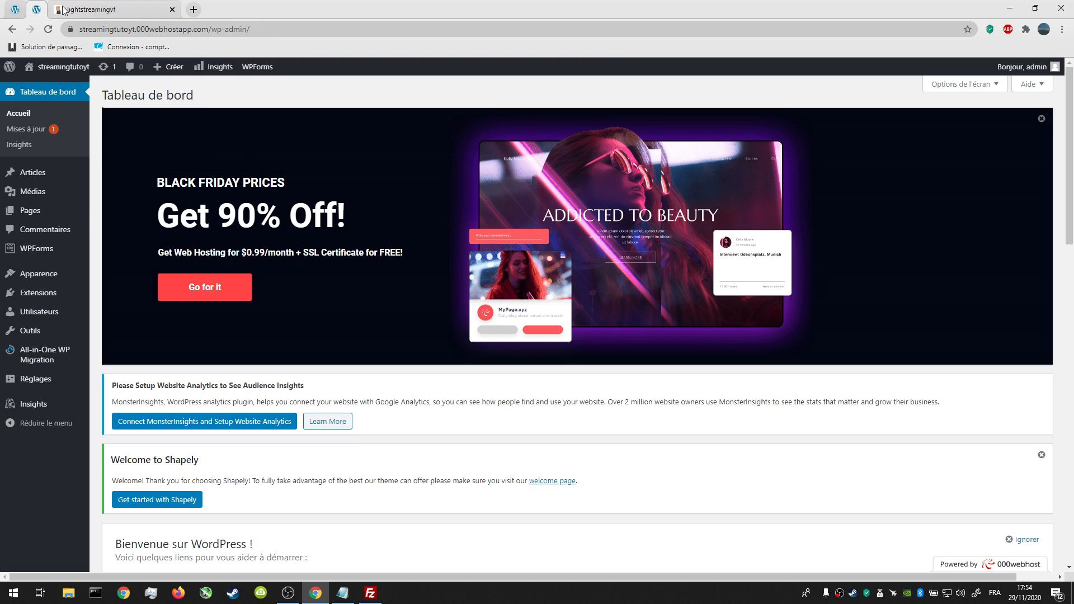
pyautogui.rightClick(39, 10)
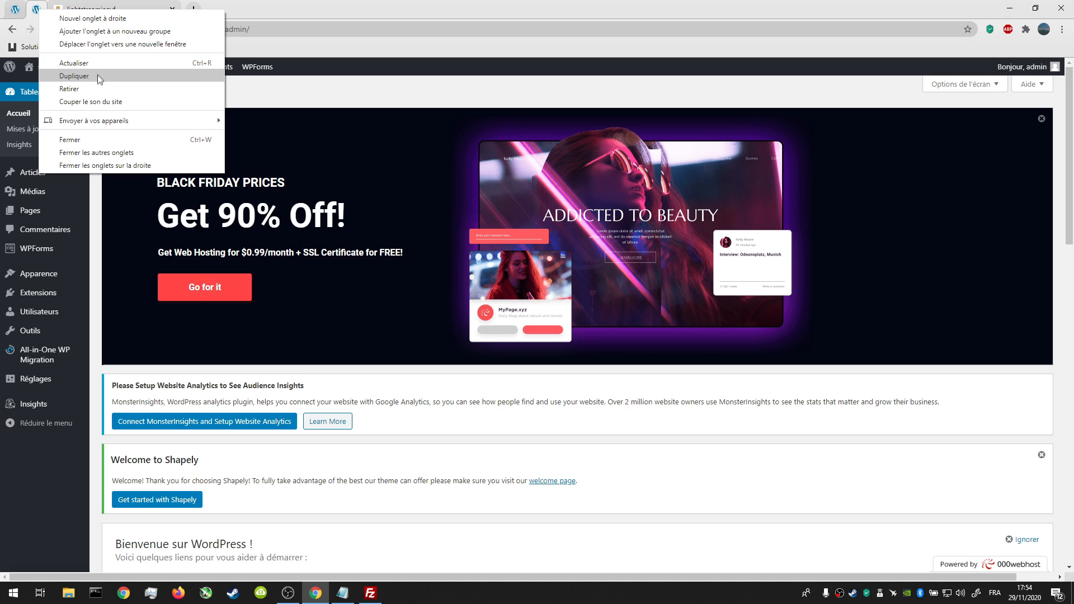
pyautogui.click(93, 88)
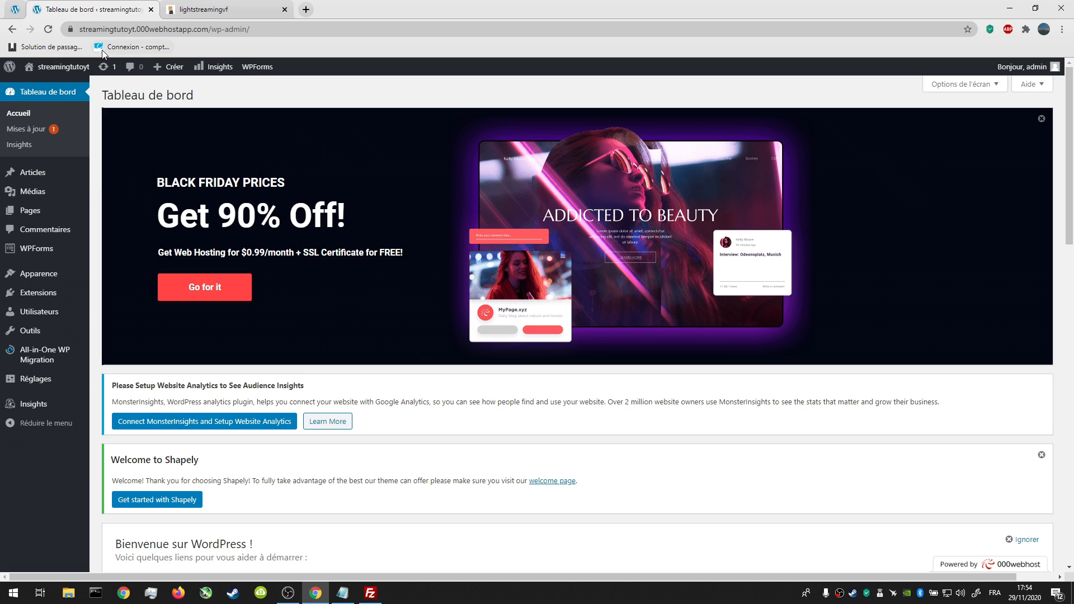
# Open the streamingtutoyt site's home page in a new tab and view its current appearance
pyautogui.moveTo(61, 67)
pyautogui.rightClick(60, 68)
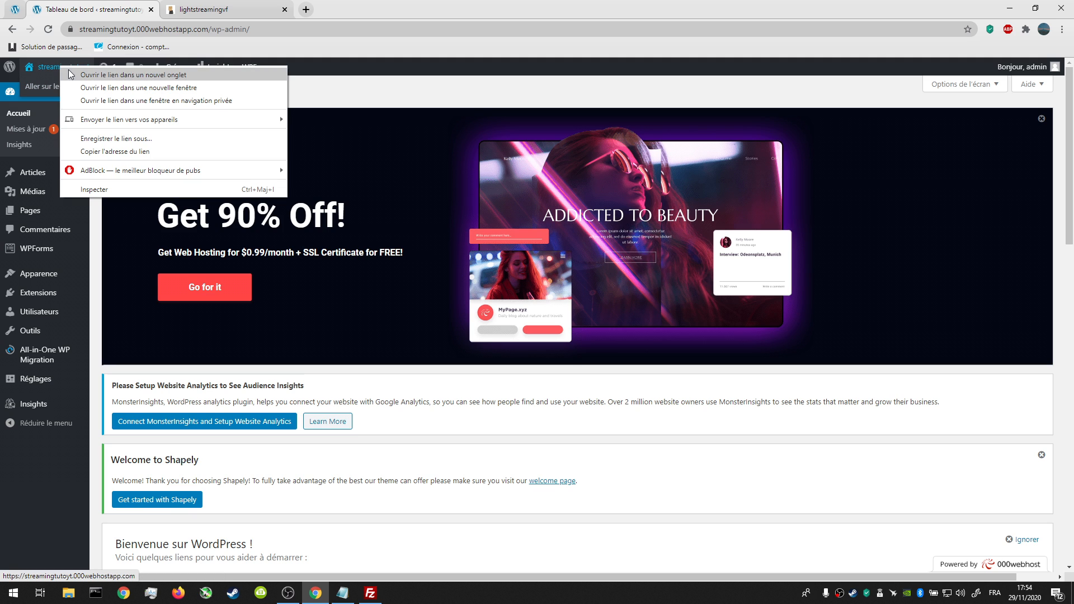
pyautogui.click(95, 74)
pyautogui.click(214, 5)
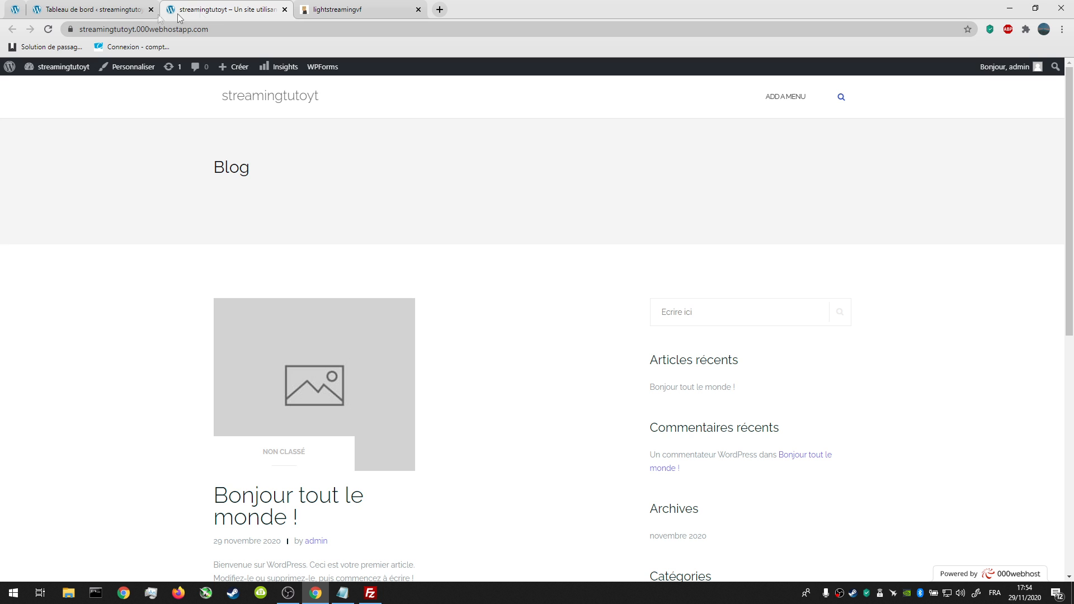
# Return to the WordPress dashboard, switch to FileZilla and close it
pyautogui.click(90, 10)
pyautogui.click(370, 593)
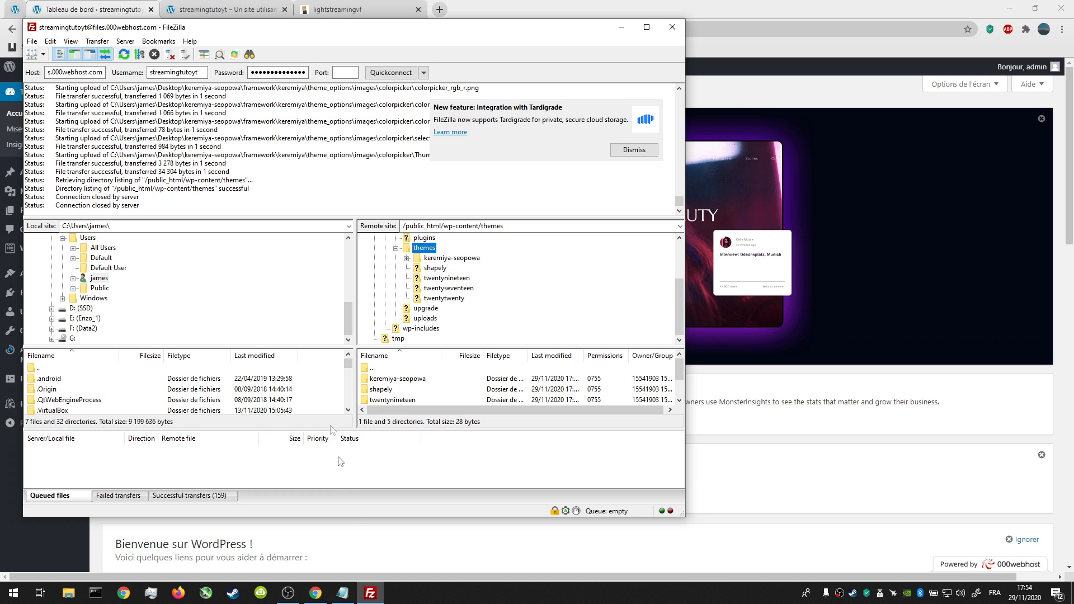
pyautogui.click(672, 27)
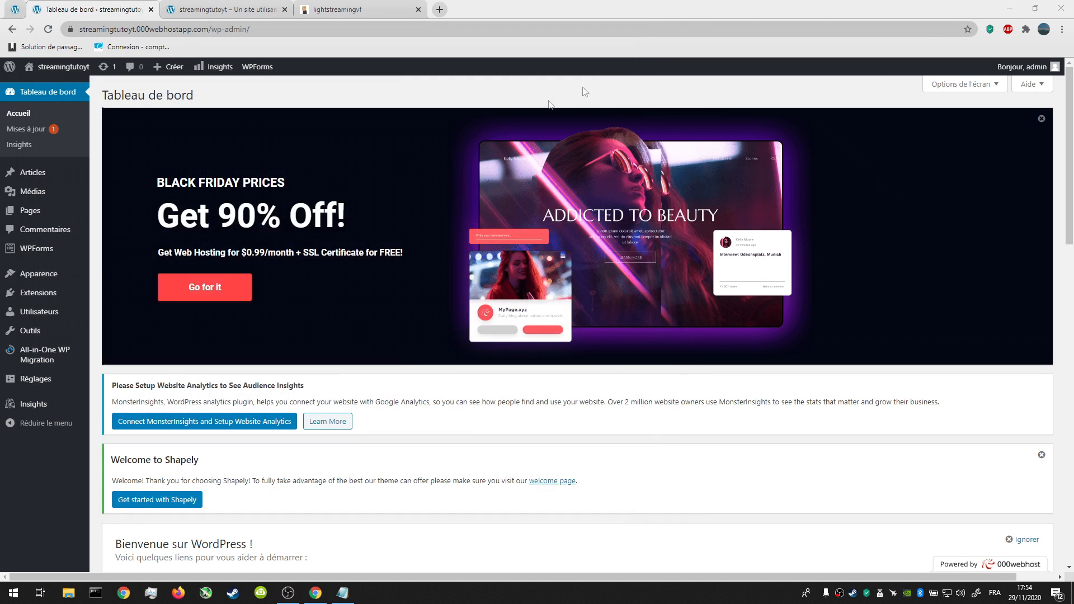
# Activate the Keremiya Wordpress Movie Theme among the installed WordPress themes
pyautogui.moveTo(52, 278)
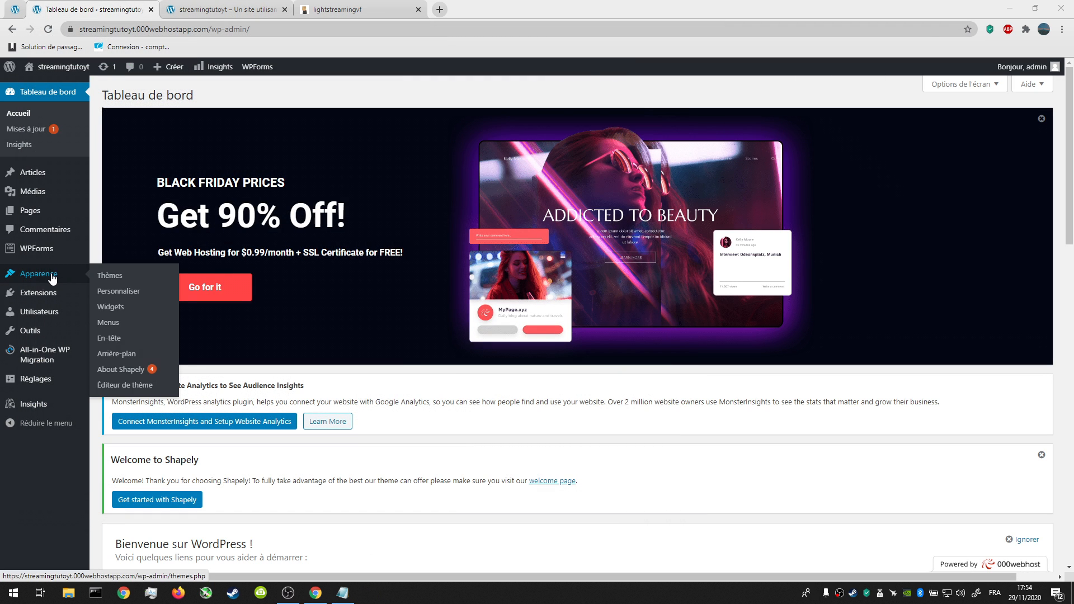
pyautogui.click(114, 283)
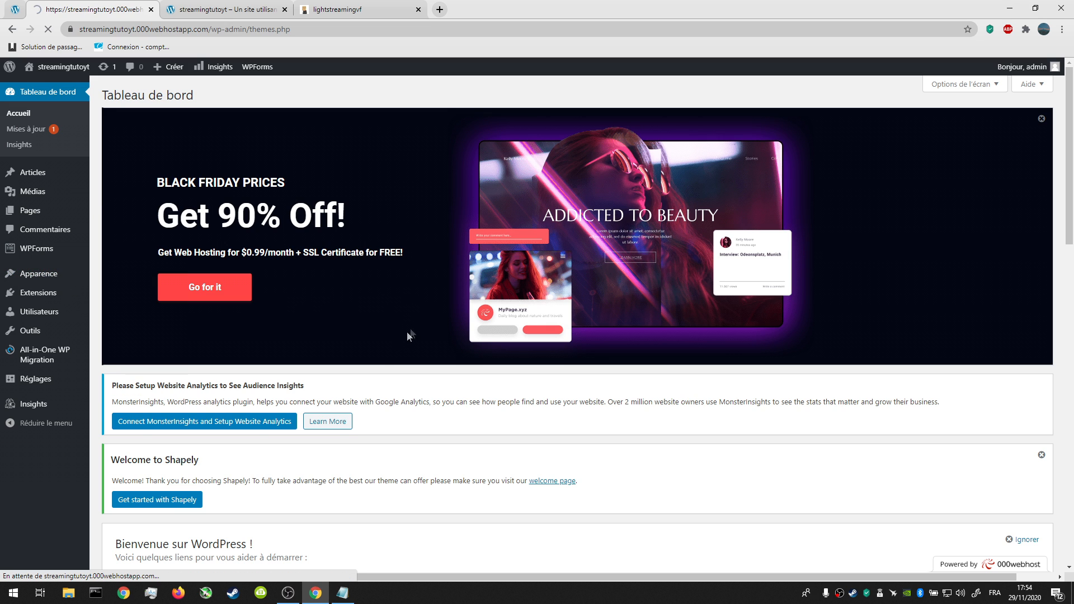
pyautogui.scroll(-4, 284, 366)
pyautogui.scroll(-2, 319, 310)
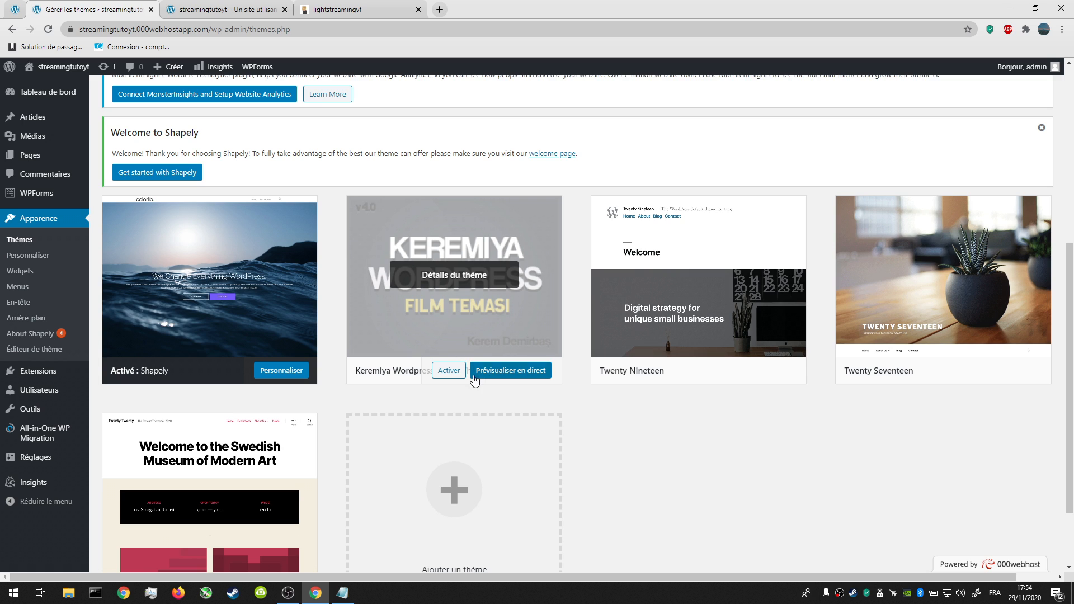
pyautogui.click(450, 372)
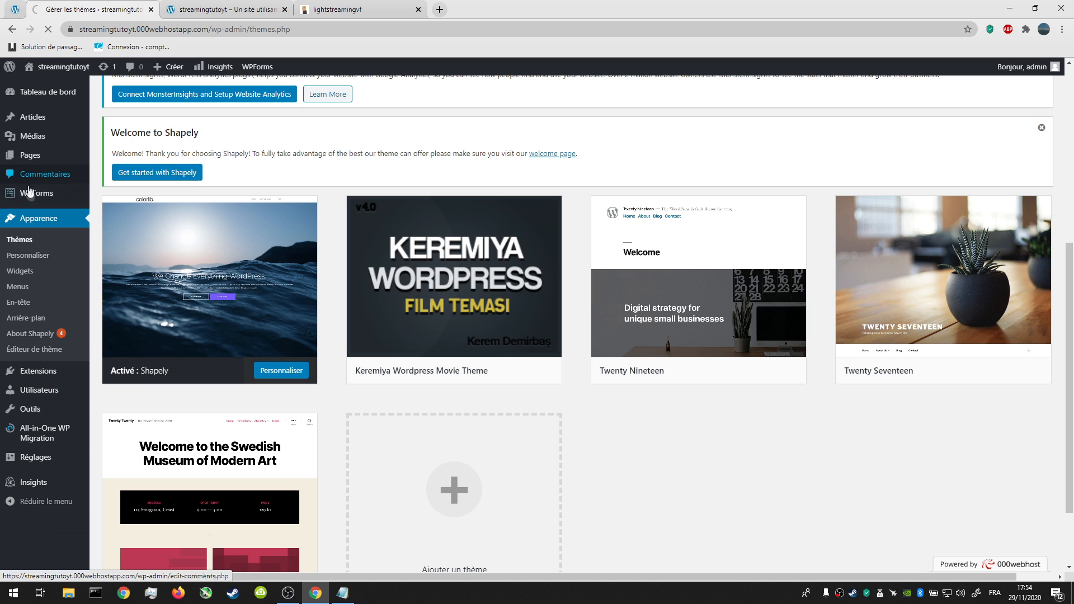
# Look over the Keremiya settings and the lightstreamingvf site, and reload the streamingtutoyt home page to check its new theme
pyautogui.scroll(-5, 239, 233)
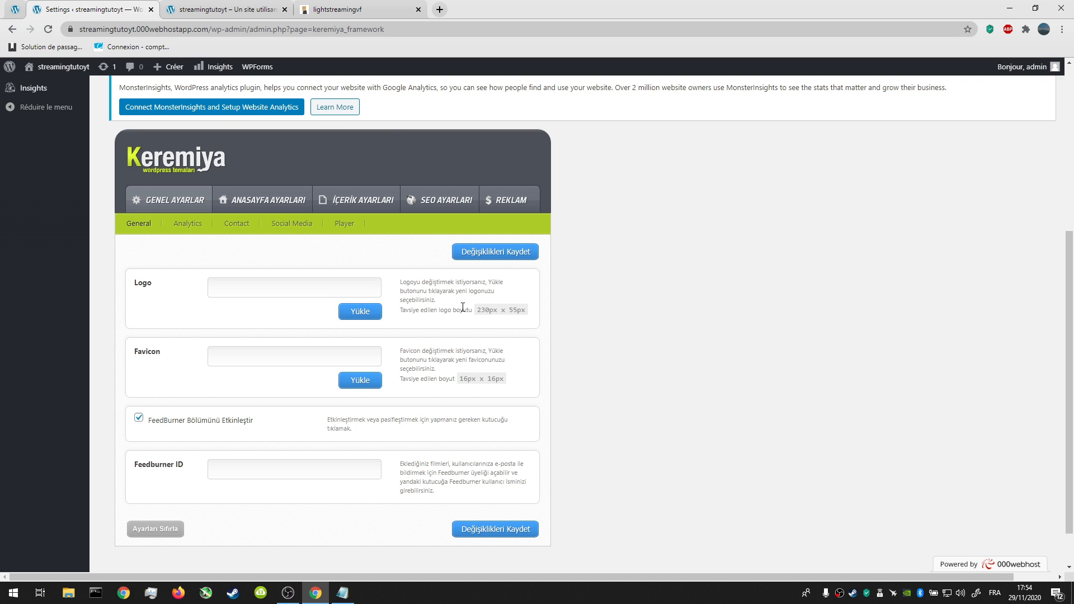
pyautogui.click(386, 10)
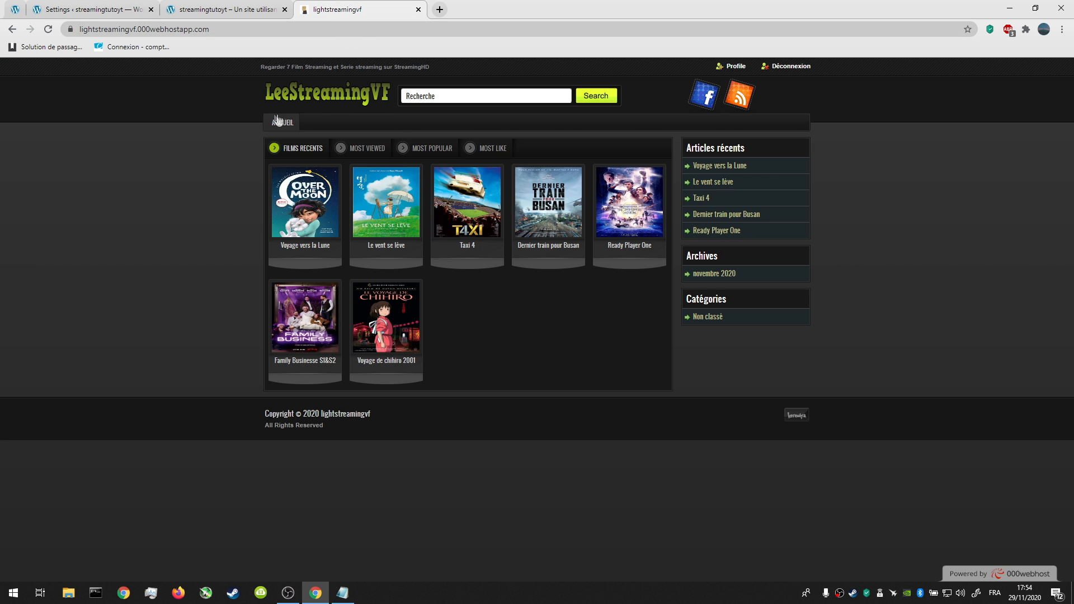
pyautogui.click(212, 4)
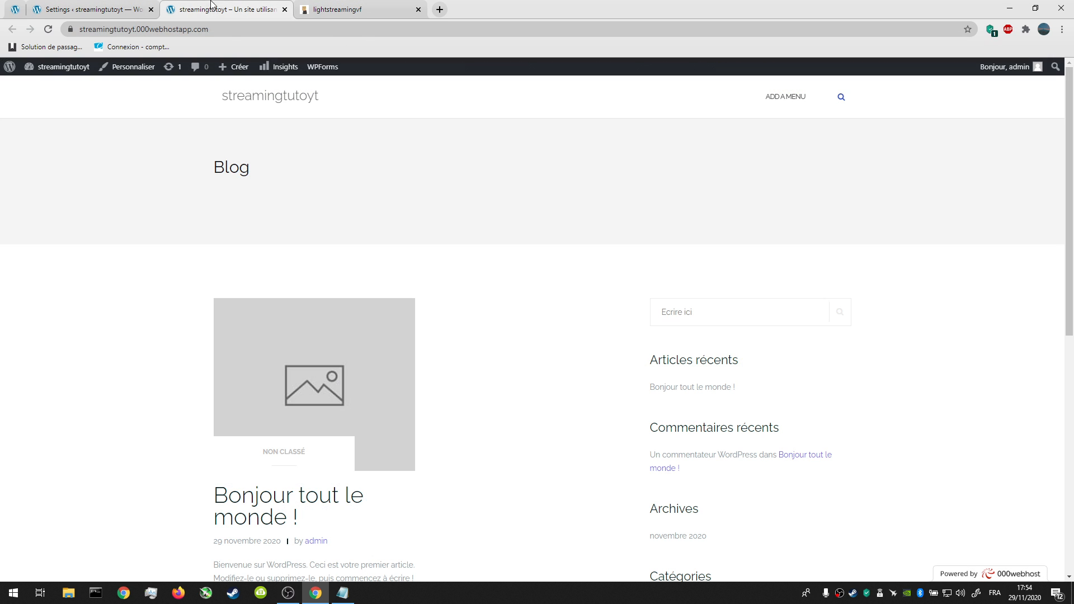
pyautogui.click(48, 29)
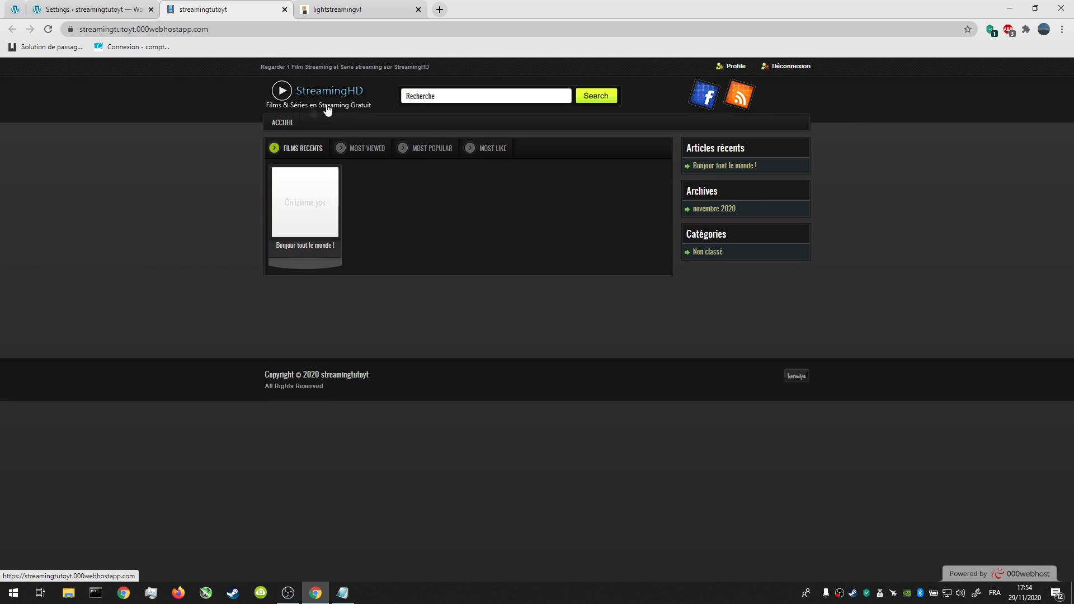
# Check the recommended logo size in the Keremiya General settings against the lightstreamingvf site, and close that site's tab
pyautogui.click(89, 5)
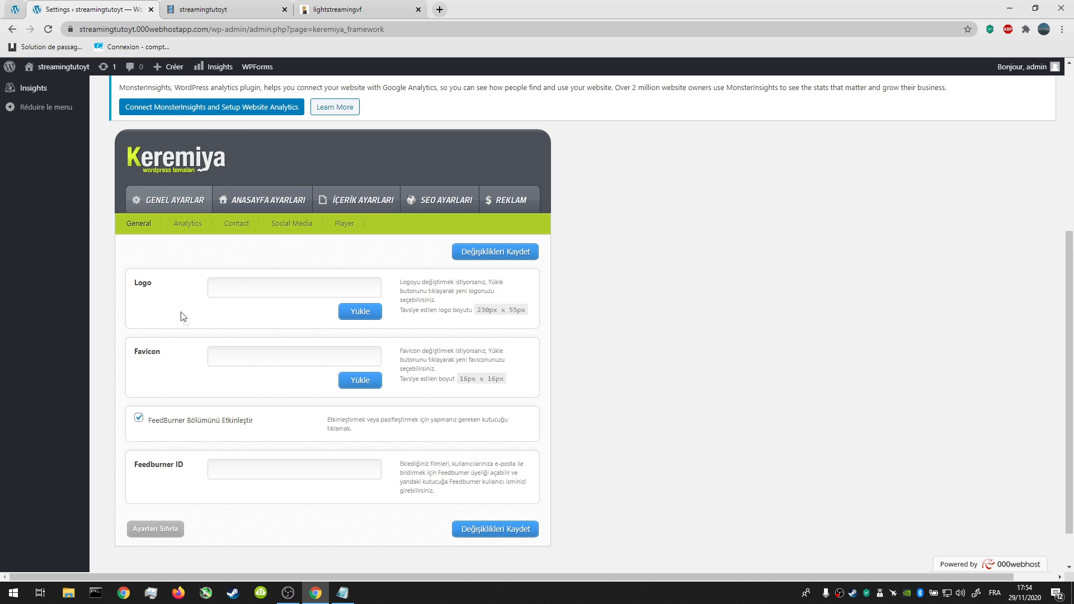
pyautogui.click(319, 12)
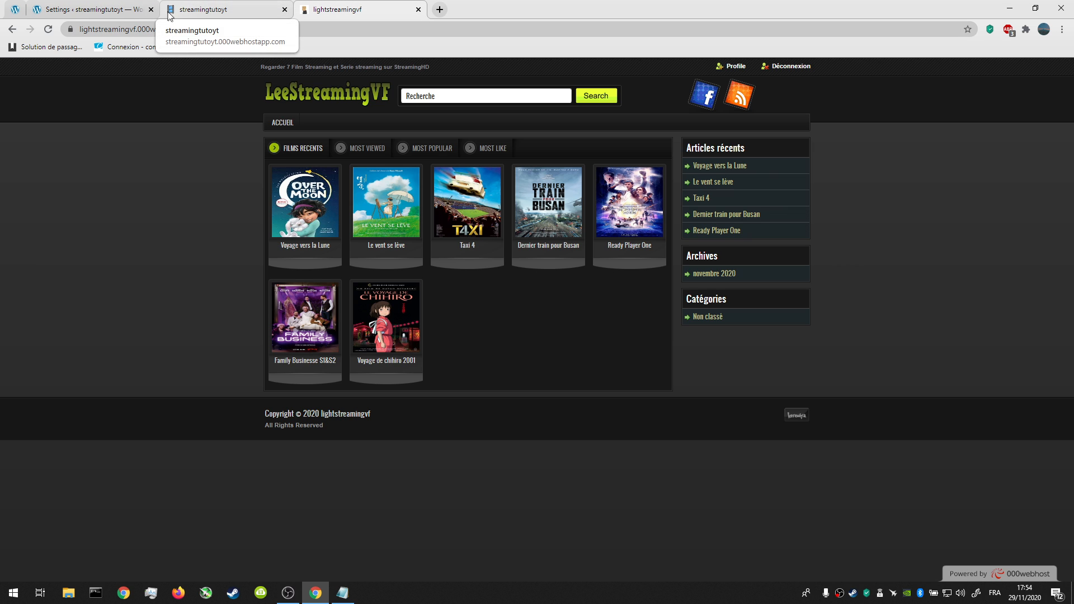
pyautogui.click(79, 9)
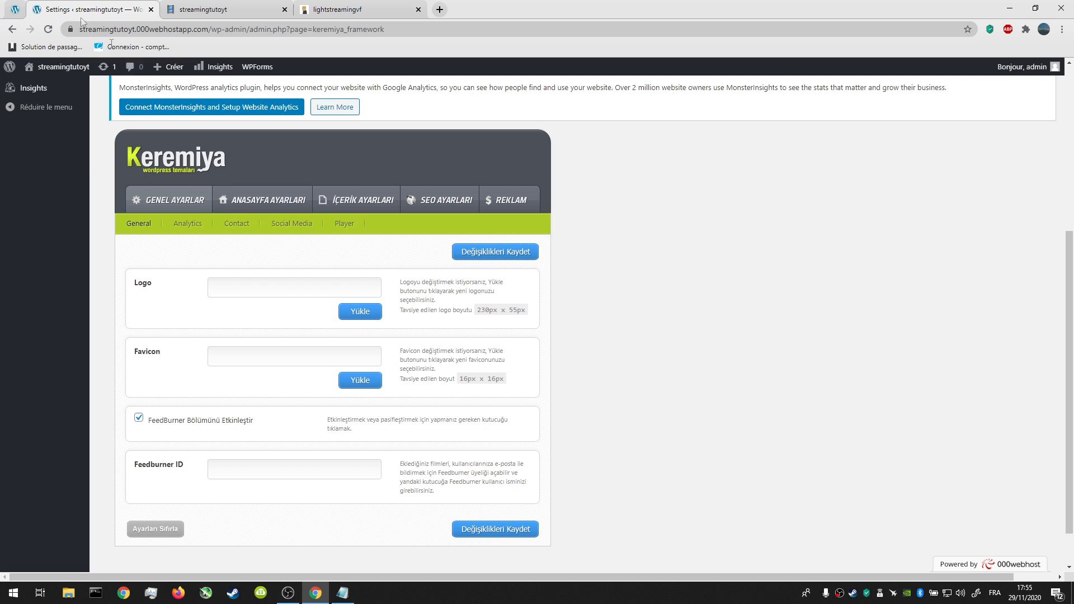
pyautogui.moveTo(471, 310); pyautogui.dragTo(527, 311)
pyautogui.click(469, 302)
pyautogui.click(417, 9)
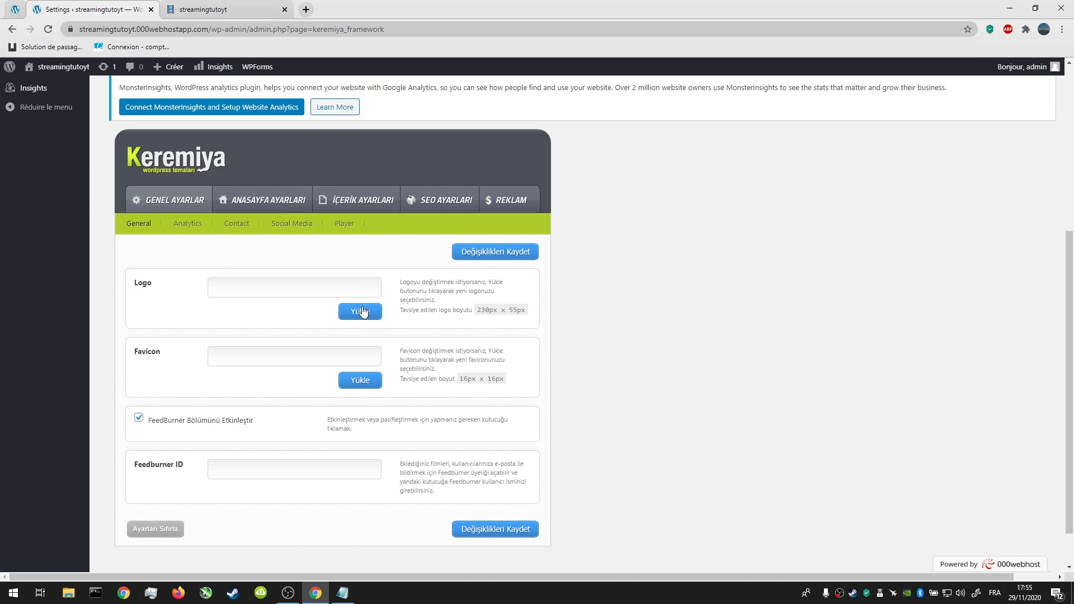
# Upload logo 230 55.png as the theme's Logo in the Keremiya General settings
pyautogui.click(361, 311)
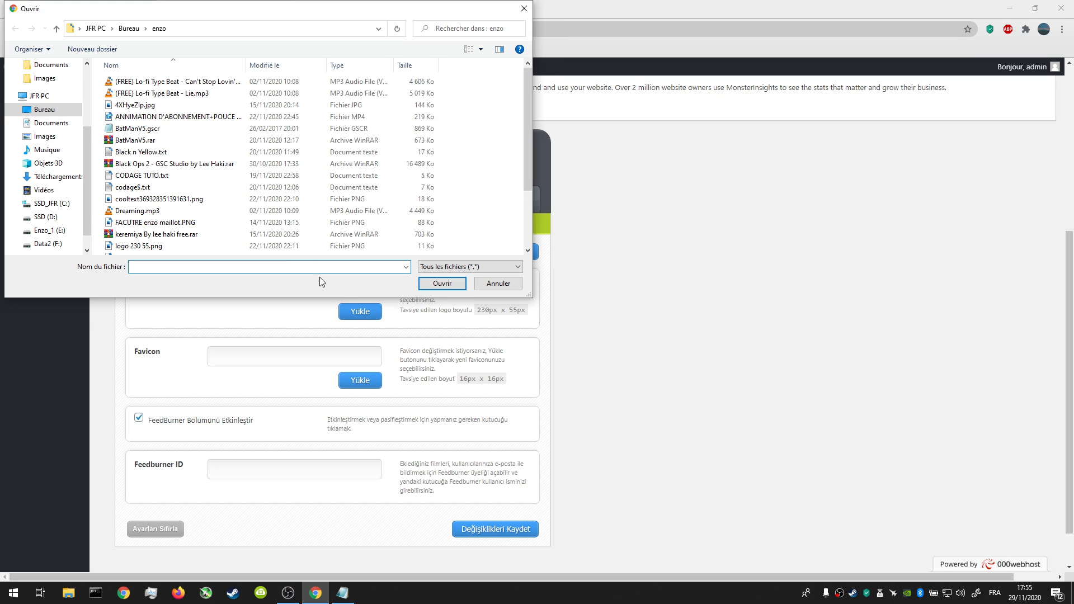
pyautogui.scroll(-1, 192, 182)
pyautogui.doubleClick(160, 225)
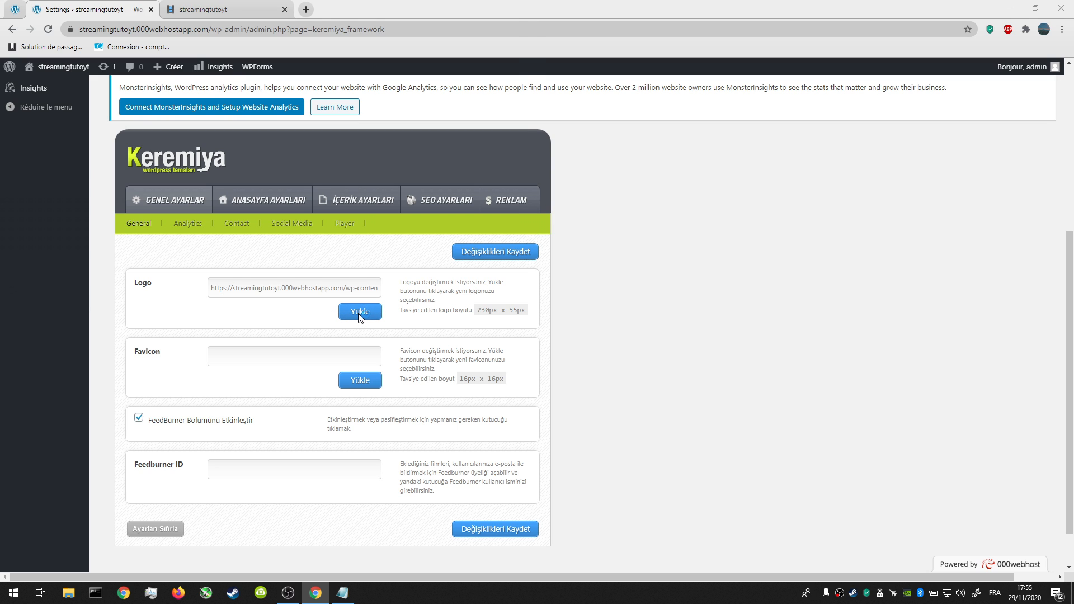
pyautogui.click(360, 311)
pyautogui.scroll(-3, 201, 167)
pyautogui.doubleClick(152, 190)
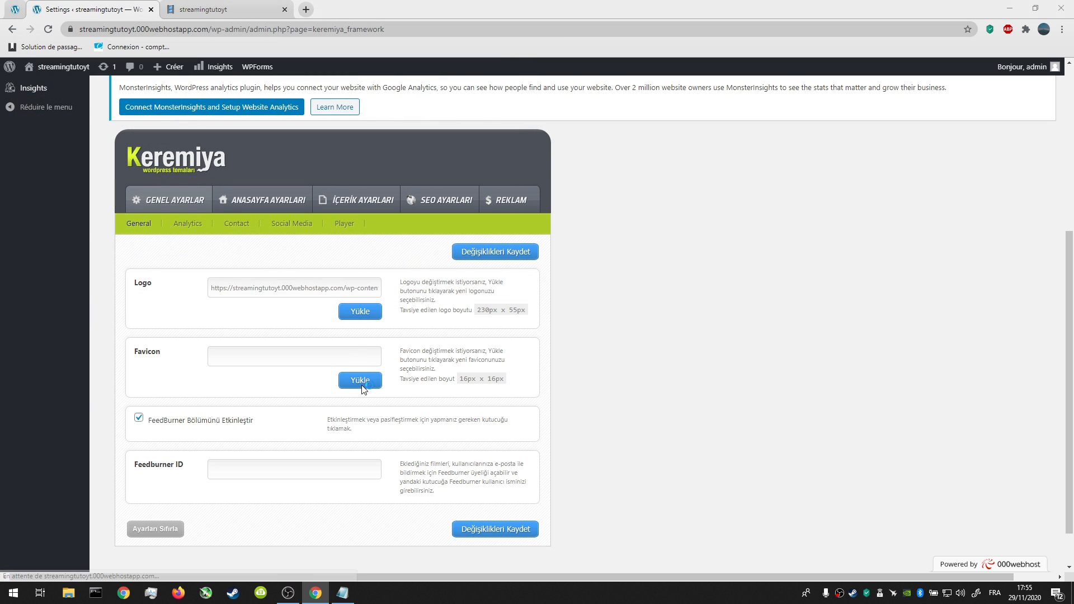
# Upload logo.png as the theme's Favicon and save the Keremiya settings
pyautogui.click(360, 380)
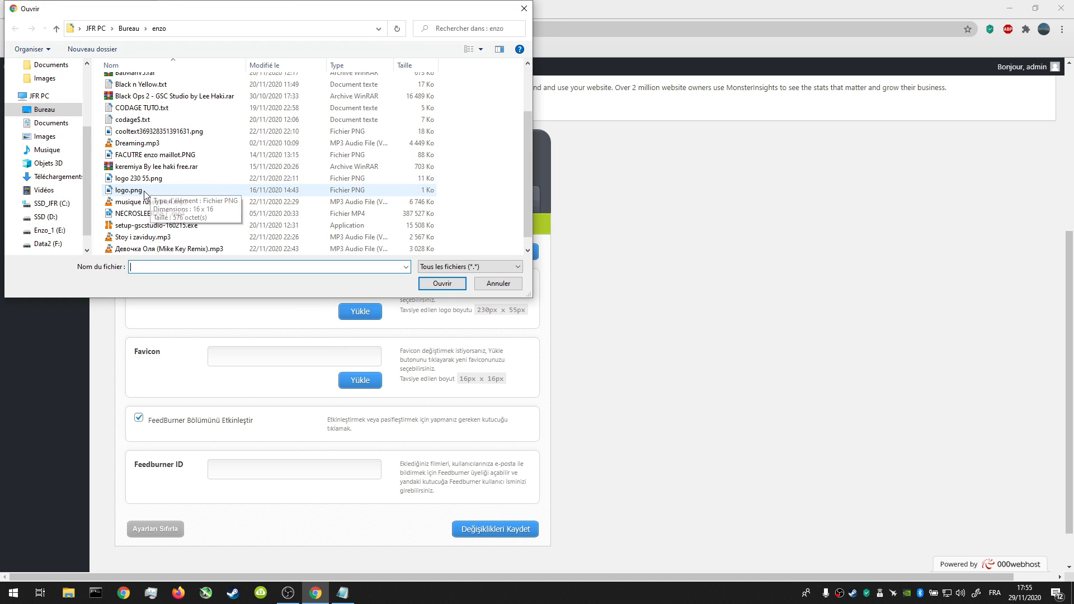
pyautogui.doubleClick(143, 190)
pyautogui.click(223, 5)
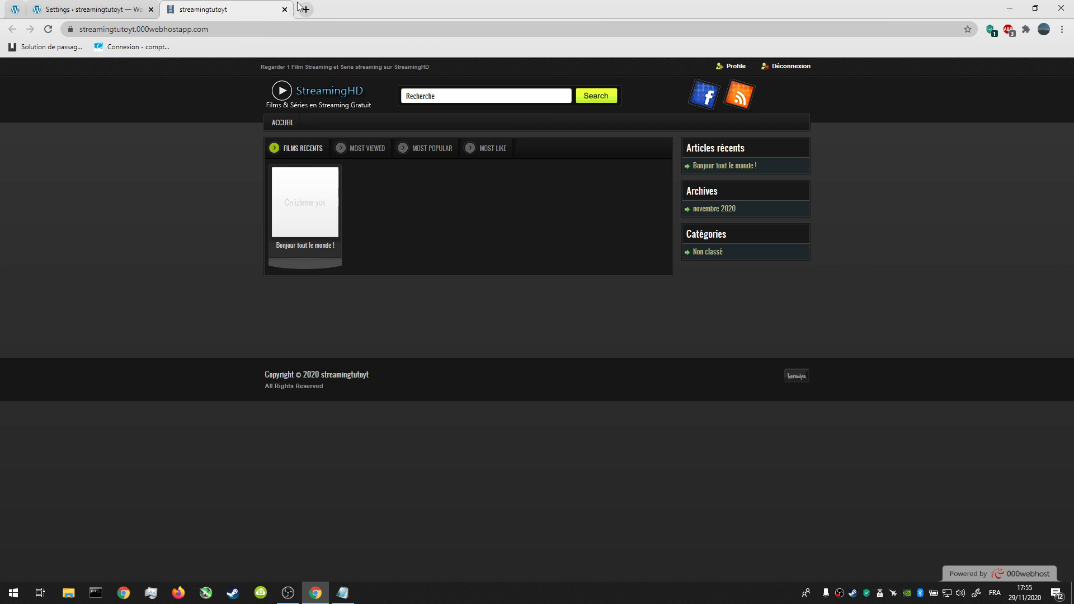
pyautogui.click(85, 8)
pyautogui.click(478, 530)
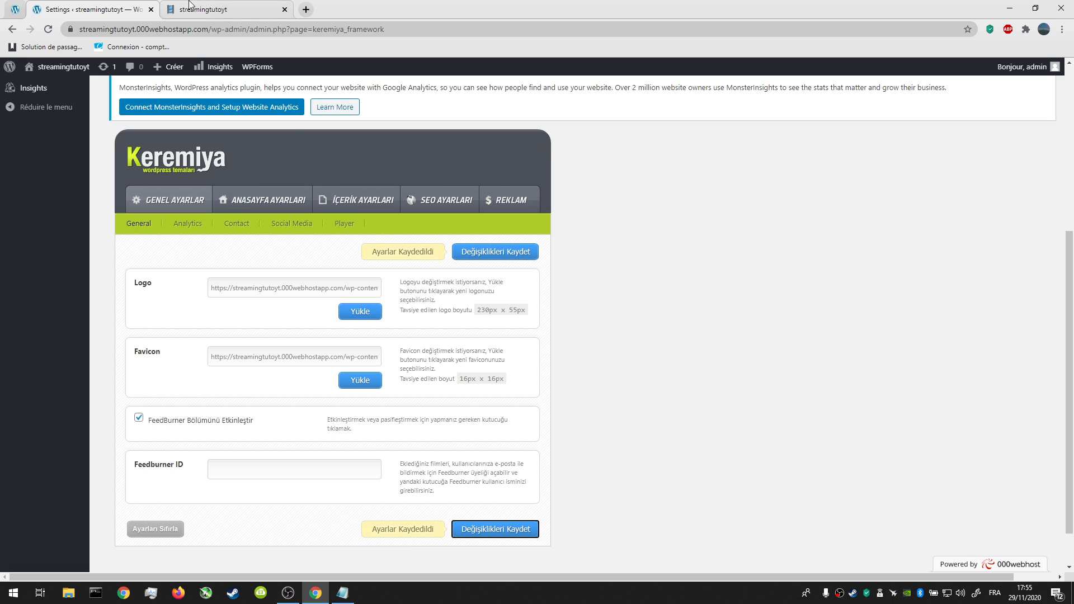
# Reload the streamingtutoyt home page to check its logo and favicon, and return to the Keremiya settings
pyautogui.click(224, 10)
pyautogui.press('F5')
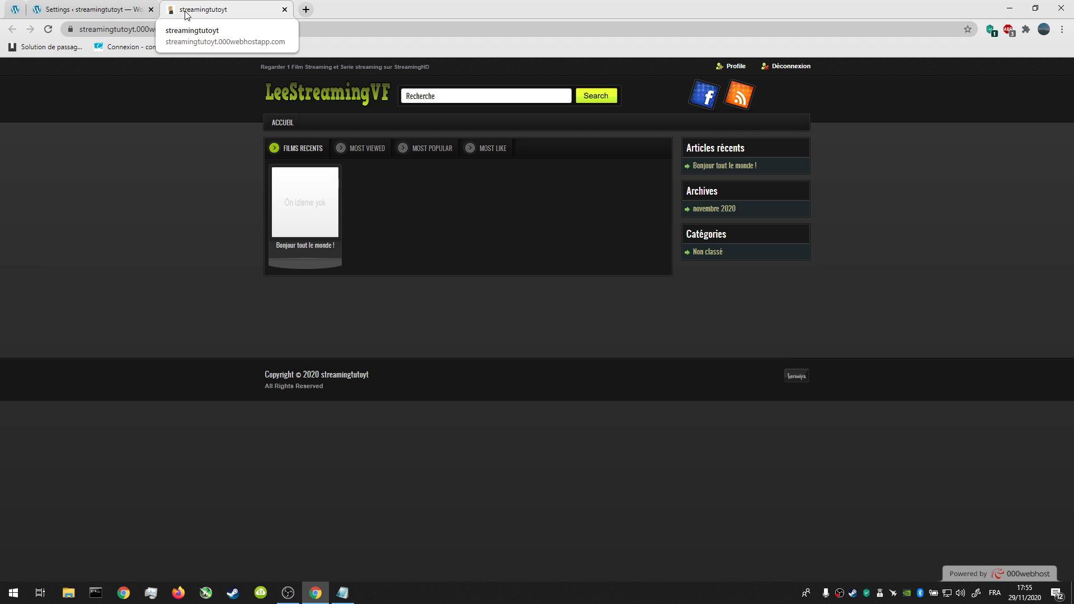
pyautogui.click(60, 5)
# Examine the Keremiya panel's advertising, homepage and general settings alongside the streamingtutoyt home page
pyautogui.scroll(-1, 378, 272)
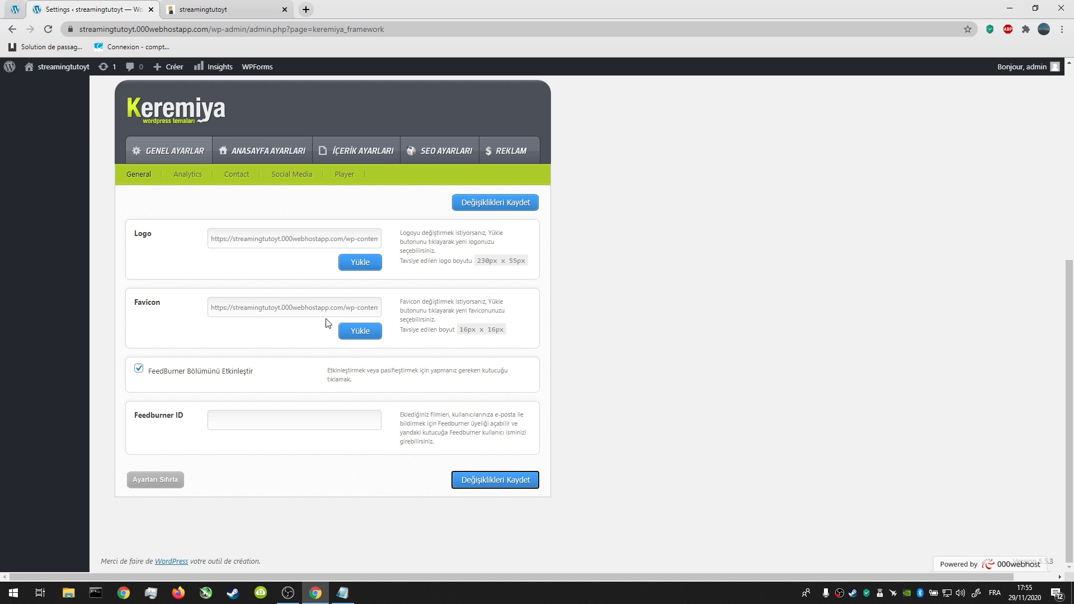
pyautogui.click(493, 150)
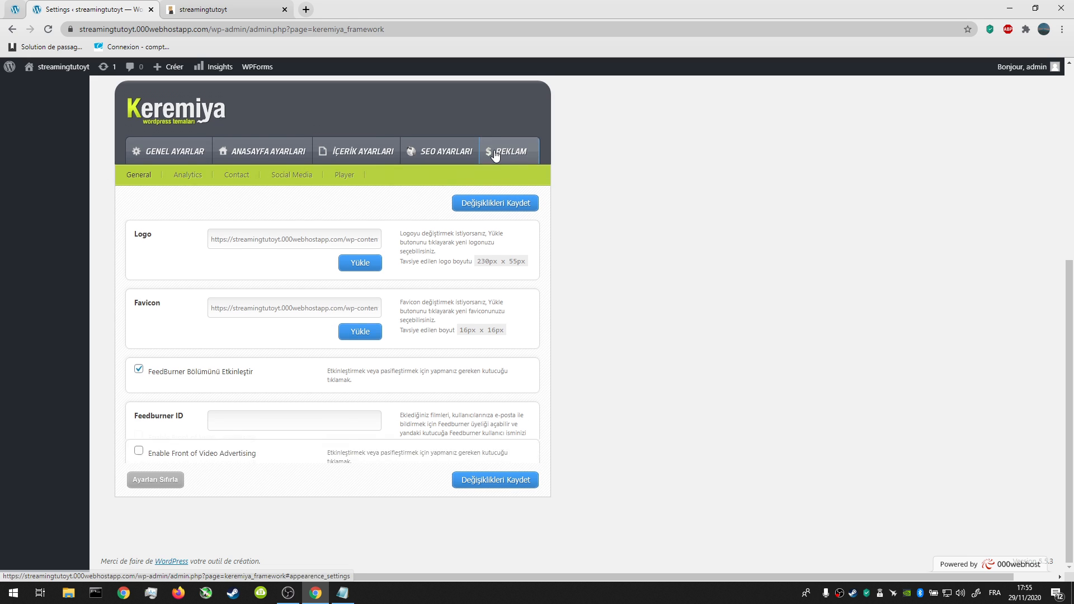
pyautogui.click(181, 161)
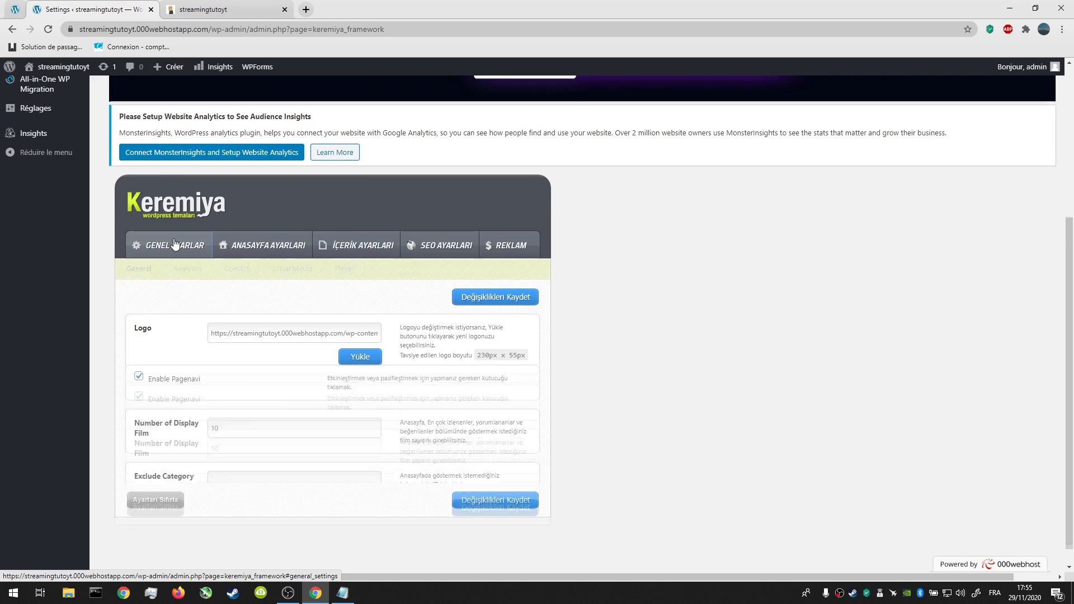
pyautogui.scroll(5, 228, 312)
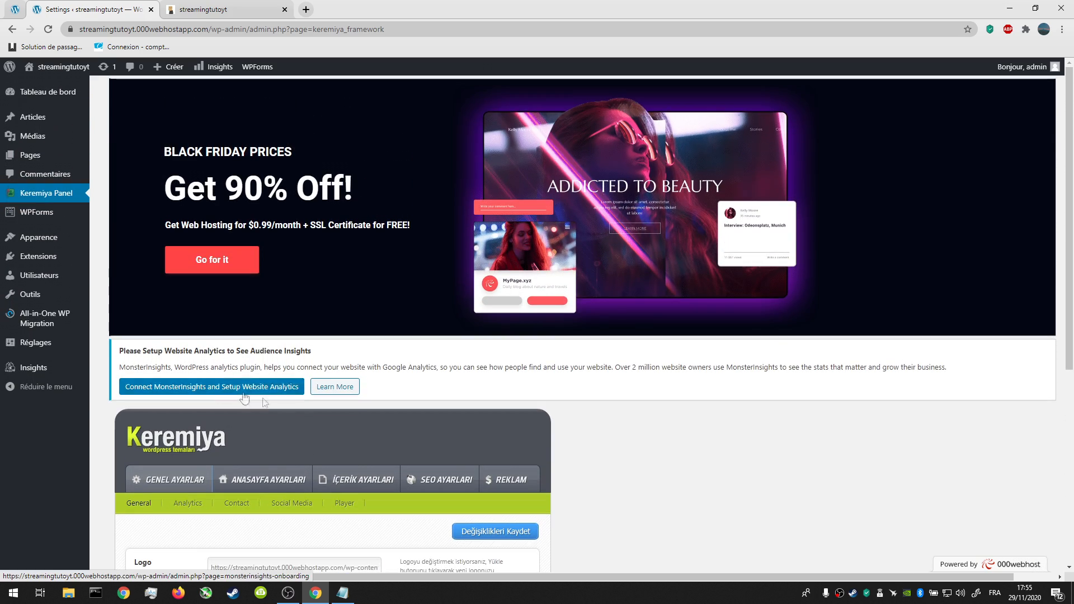
pyautogui.hotkey('ctrl', 'Tab')
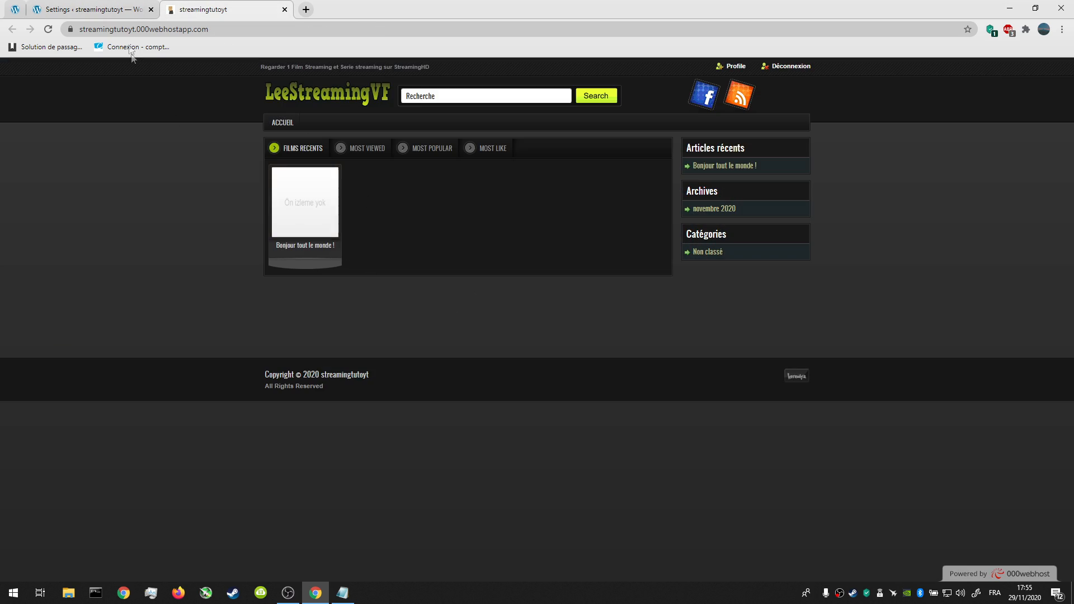
pyautogui.click(121, 12)
pyautogui.scroll(-6, 321, 285)
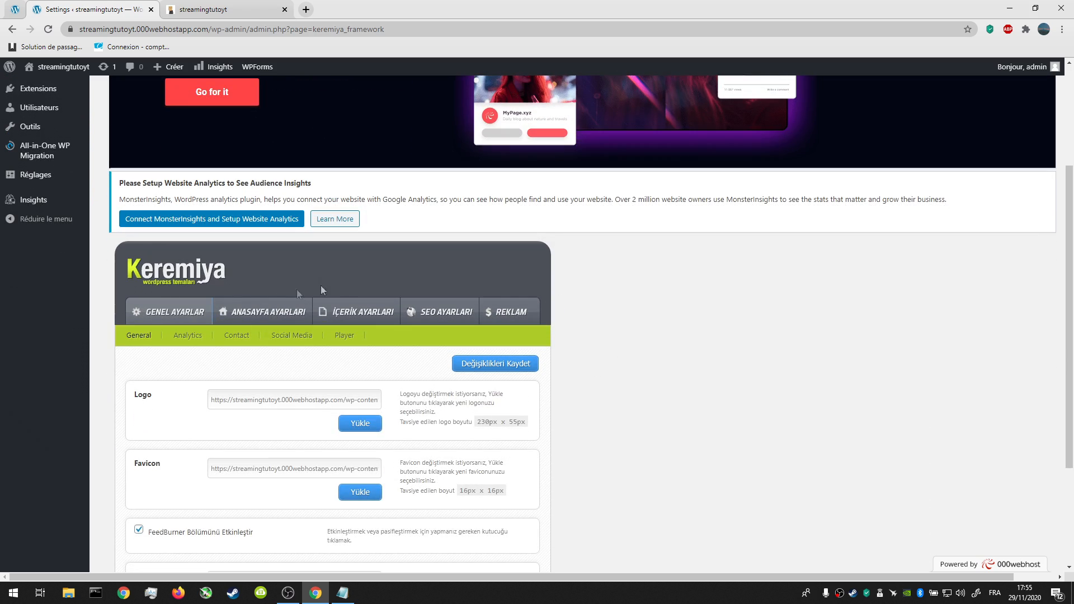
pyautogui.scroll(2, 556, 293)
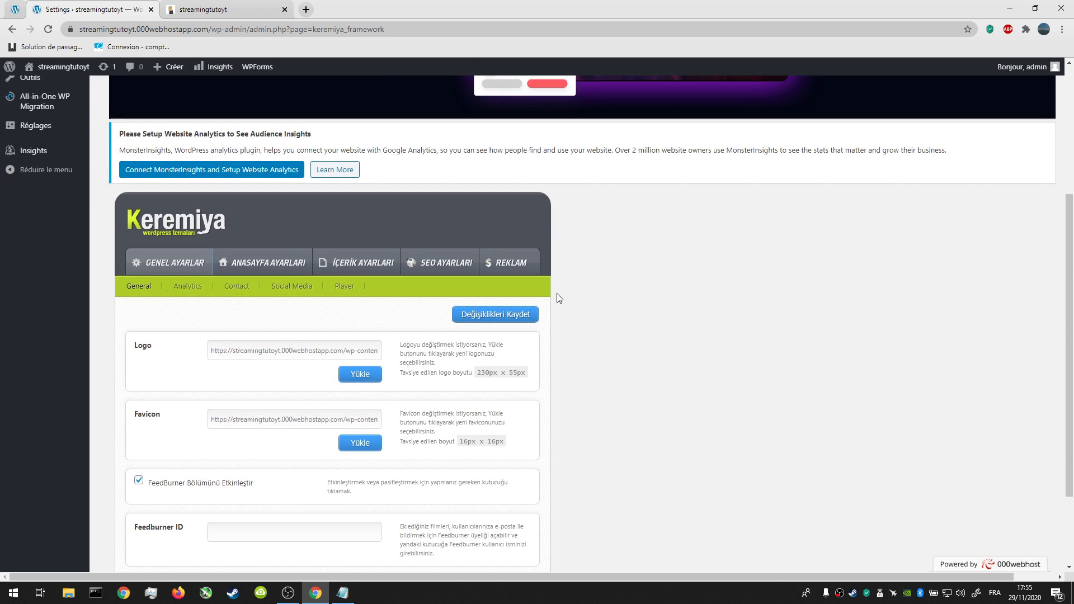
pyautogui.scroll(4, 557, 297)
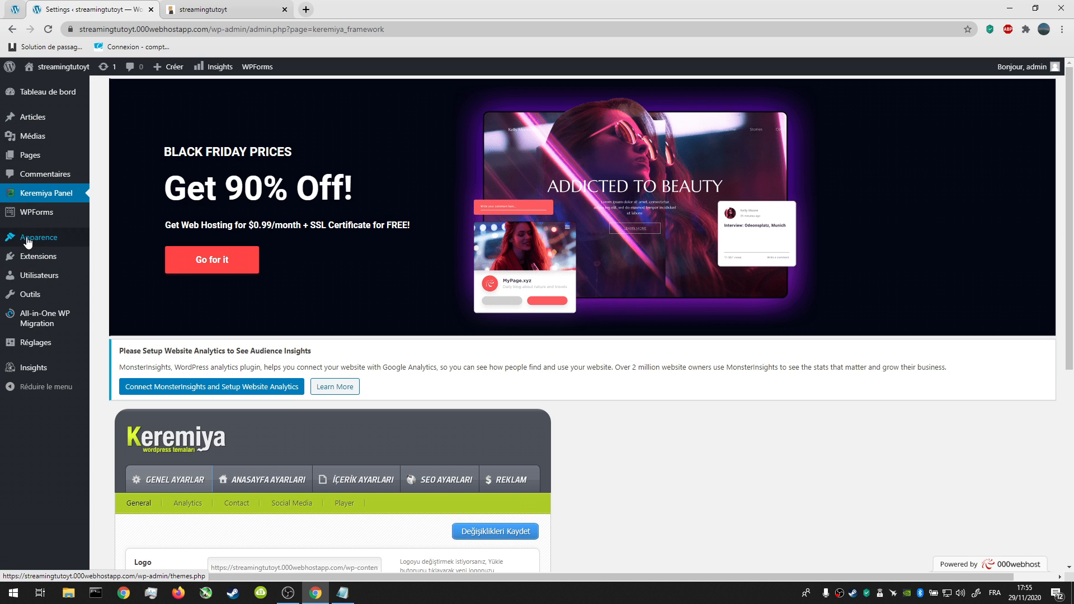
pyautogui.scroll(-4, 264, 354)
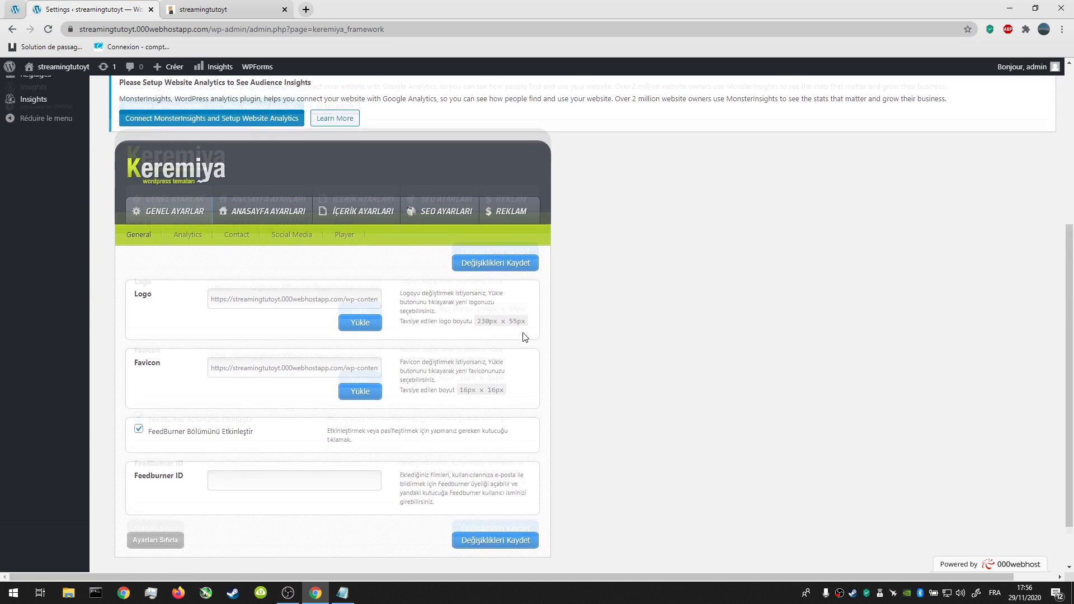
pyautogui.scroll(5, 523, 336)
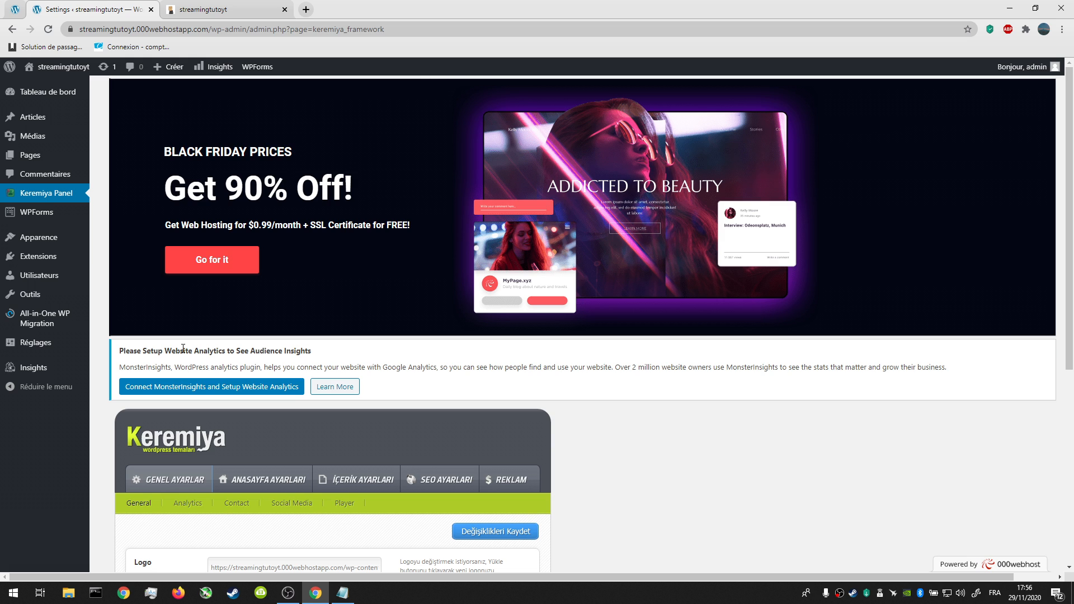
pyautogui.click(217, 8)
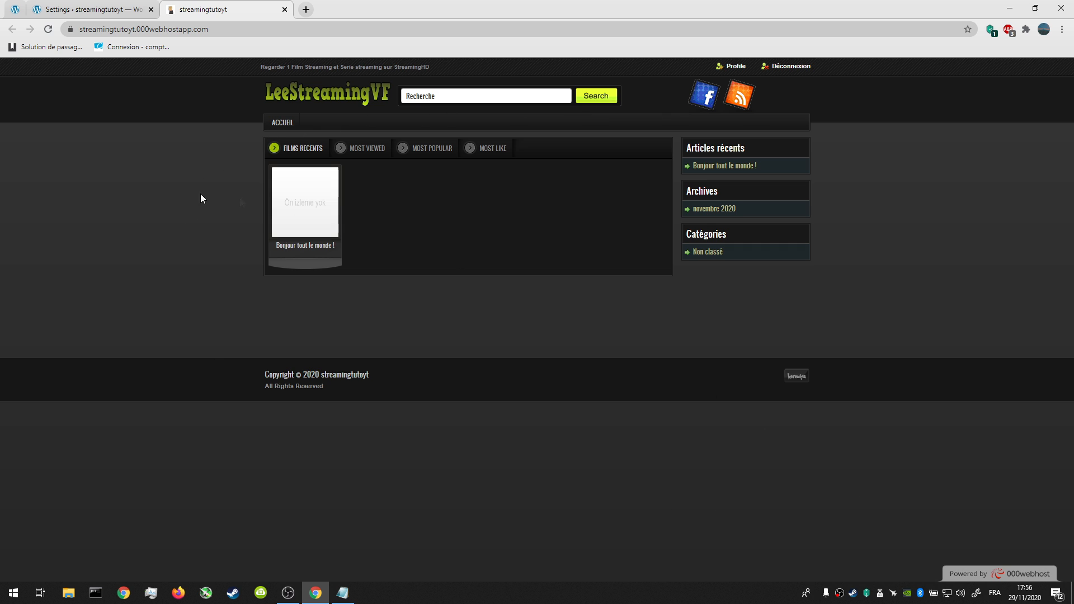
pyautogui.click(93, 9)
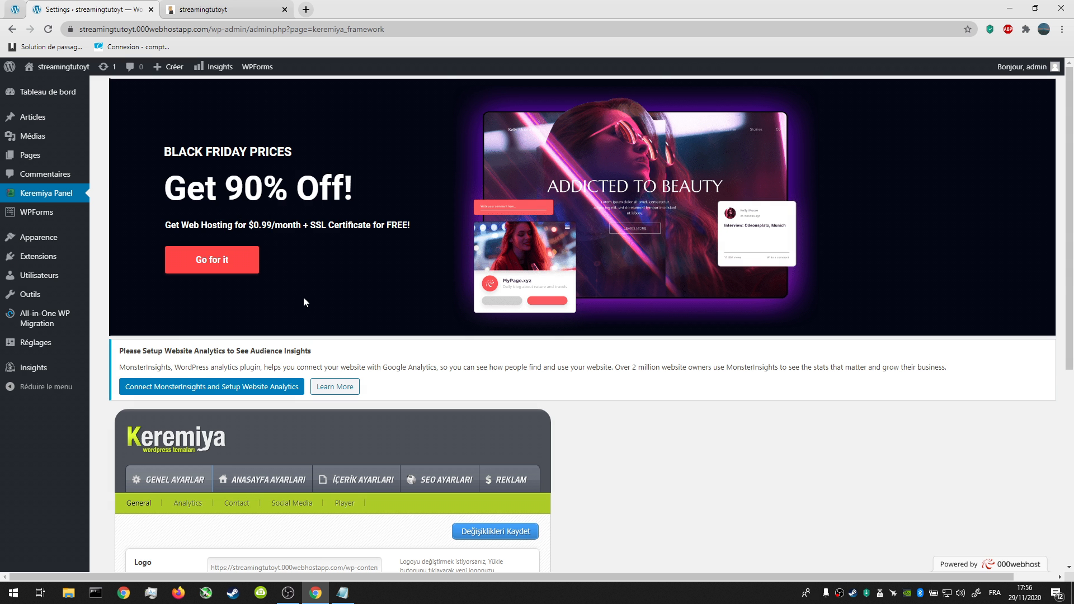